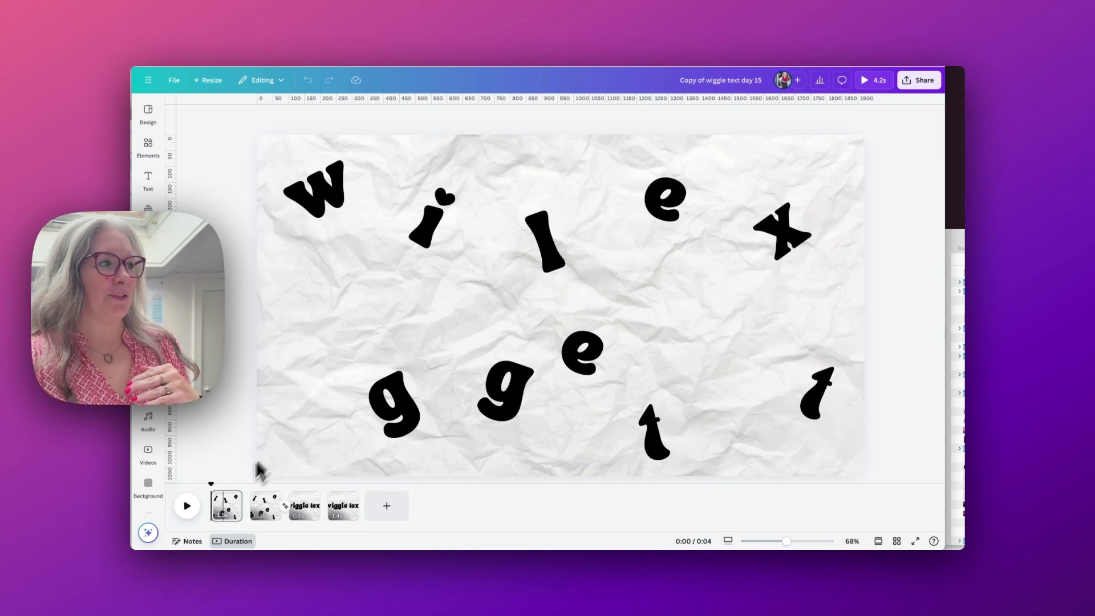
Step: Preview the existing animation, then add a blank fifth page at the end of the design
left_click(188, 507)
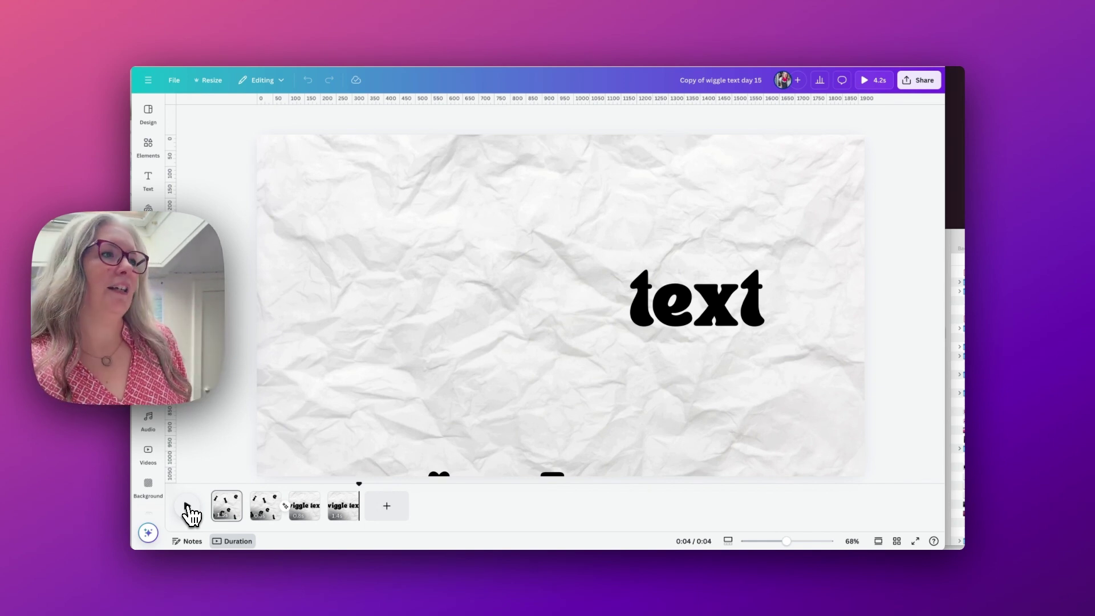
left_click(387, 506)
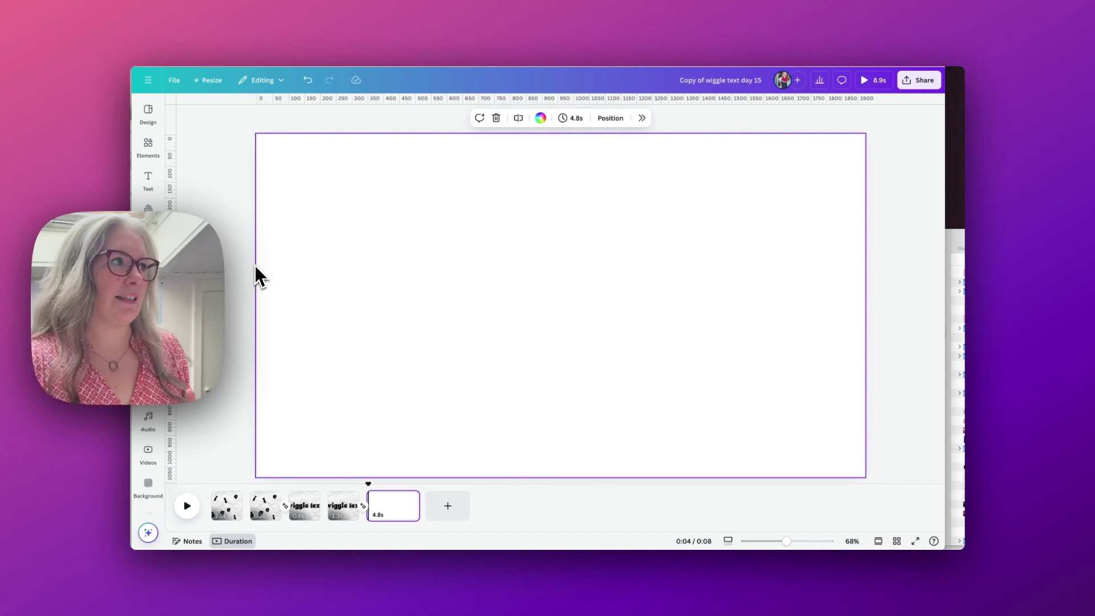
Step: Add a 'wiggle' heading and a 'text' copy beside it, both set in TAN Songbird
left_click(149, 180)
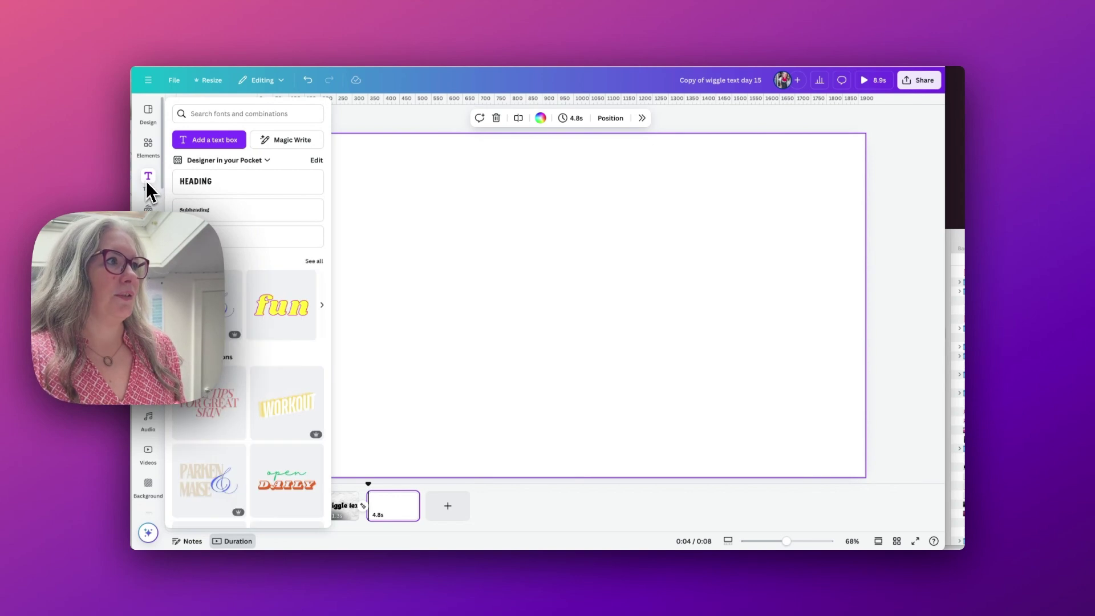
left_click(188, 181)
double_click(527, 304)
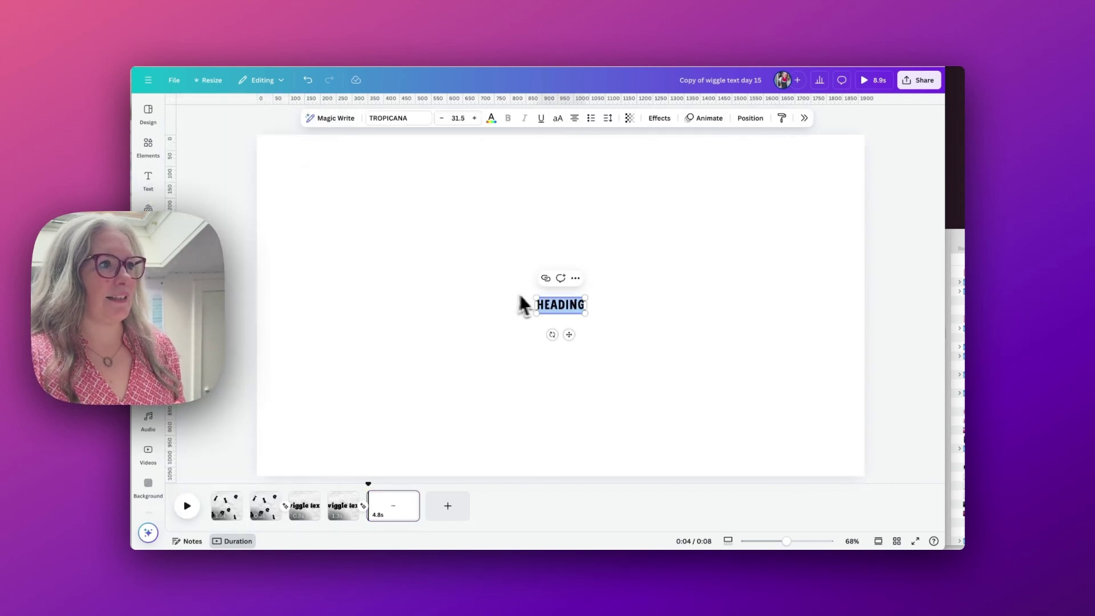
left_click(559, 309)
left_click_drag(560, 309, 634, 306)
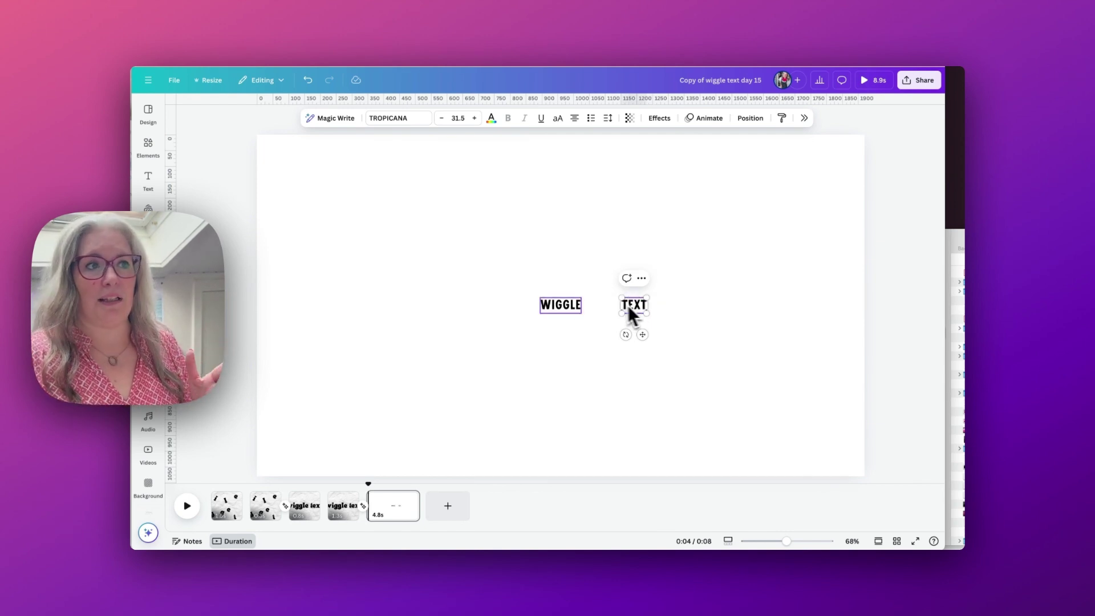
left_click(459, 267)
left_click_drag(498, 269, 652, 320)
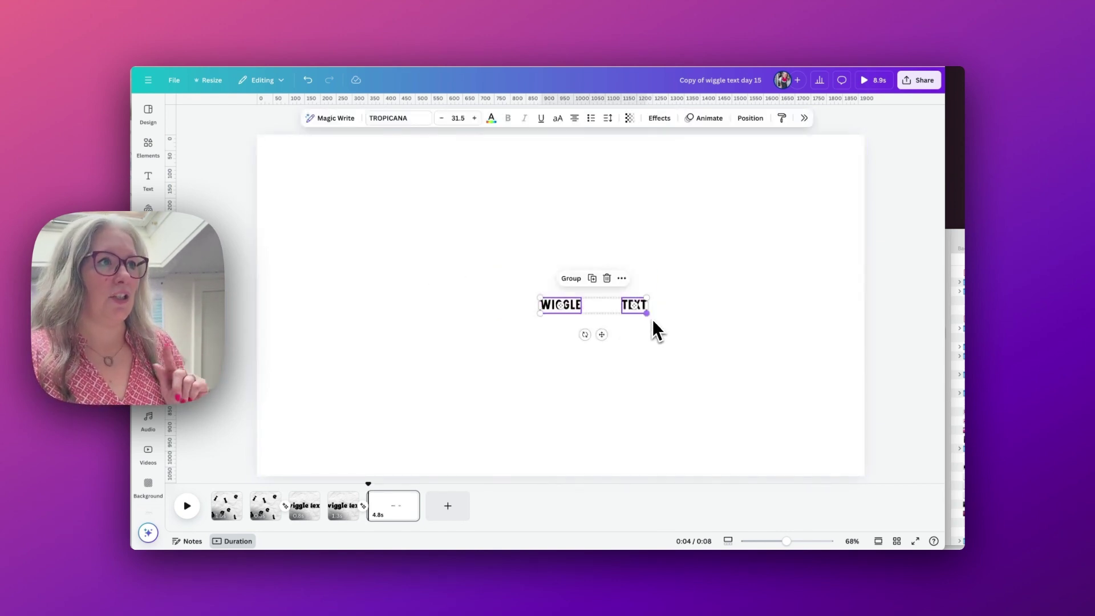
left_click(398, 118)
left_click(858, 196)
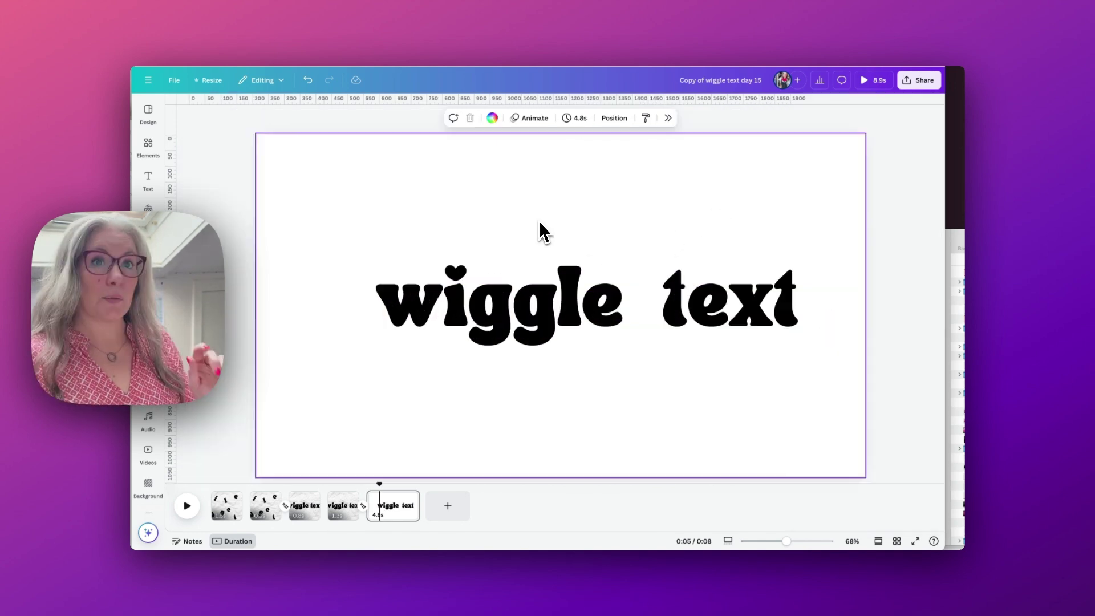
Step: Search stock photos for a crumpled paper texture to use as the page background
left_click(148, 208)
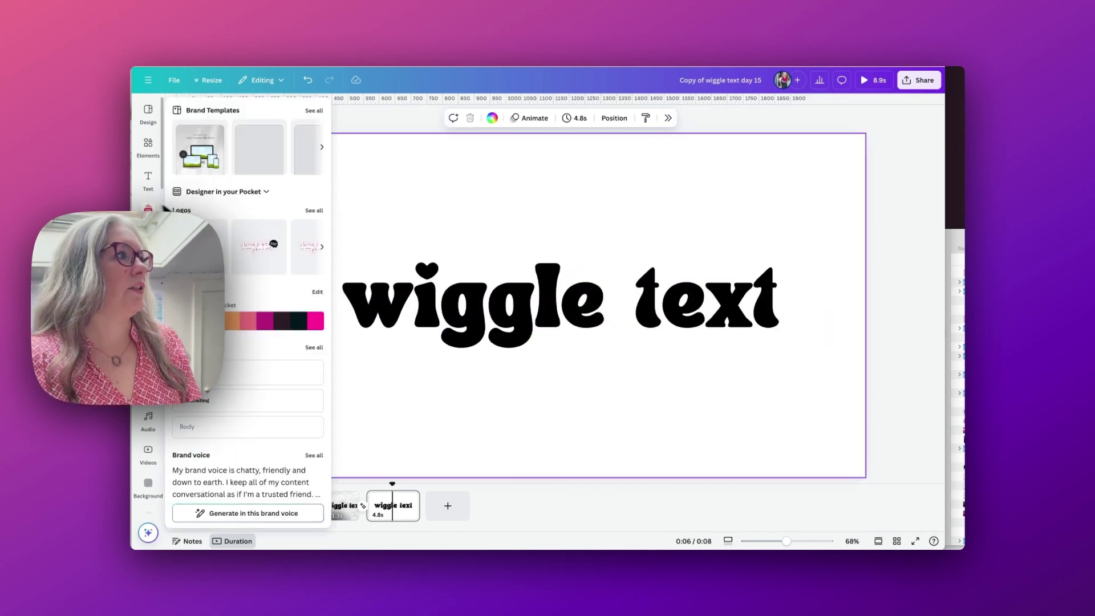
left_click(148, 241)
left_click(148, 374)
left_click(234, 110)
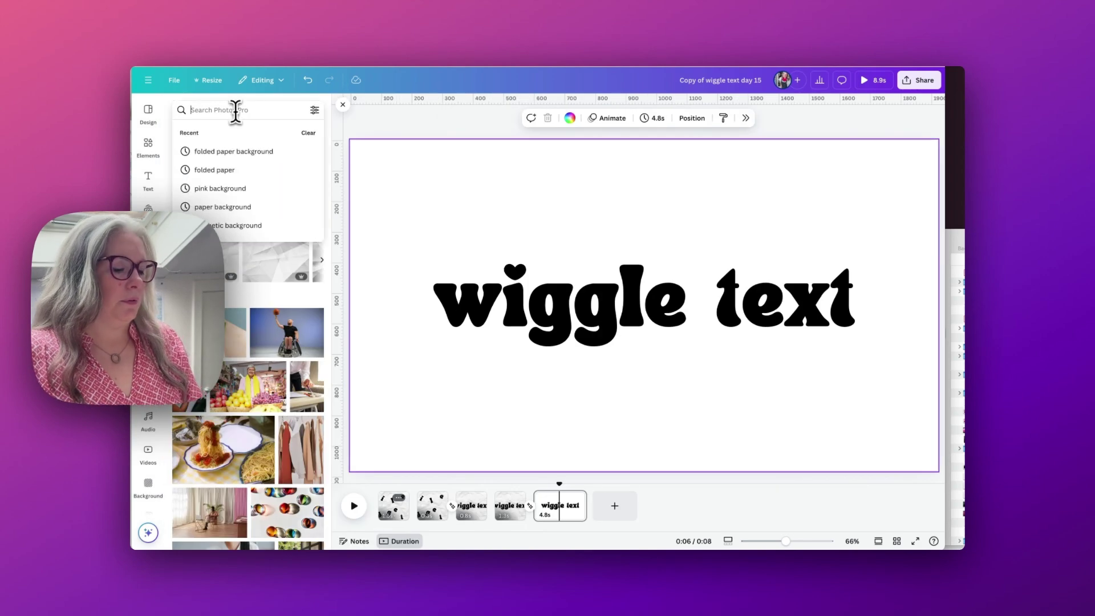
type("tex")
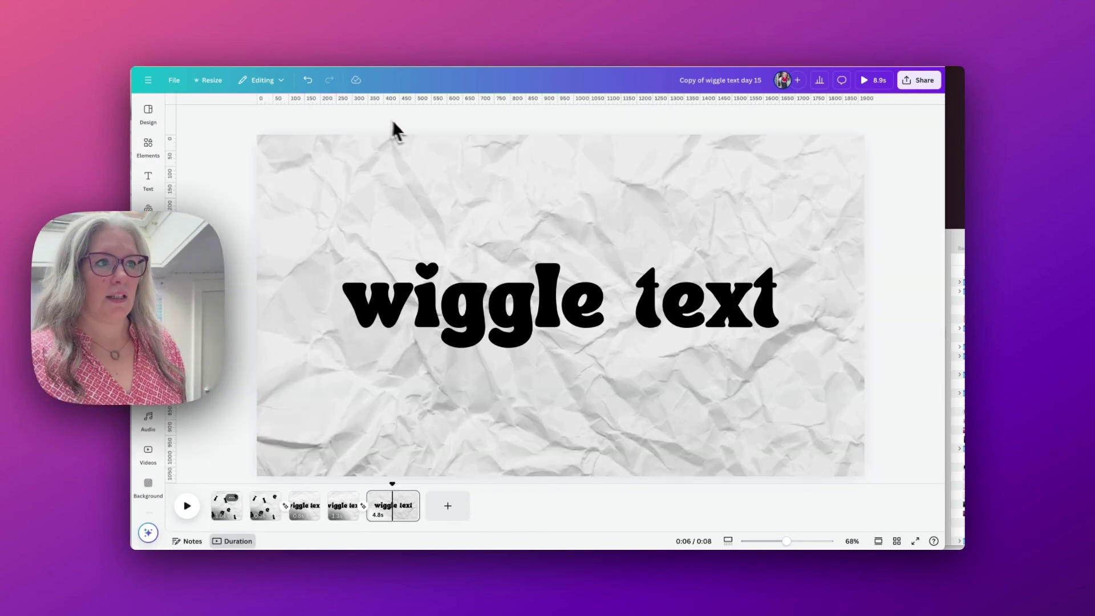
left_click(433, 336)
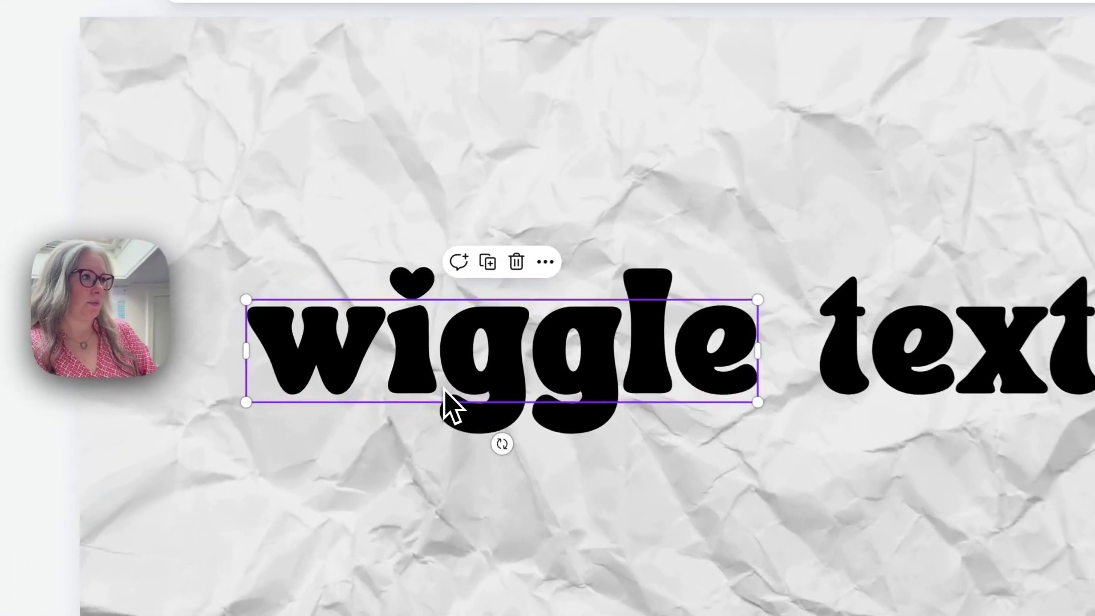
Step: Duplicate 'wiggle', trim one copy down to a lone w, and move it left
left_click_drag(446, 333, 432, 231)
double_click(388, 354)
left_click_drag(393, 354, 728, 349)
key("BackSpace")
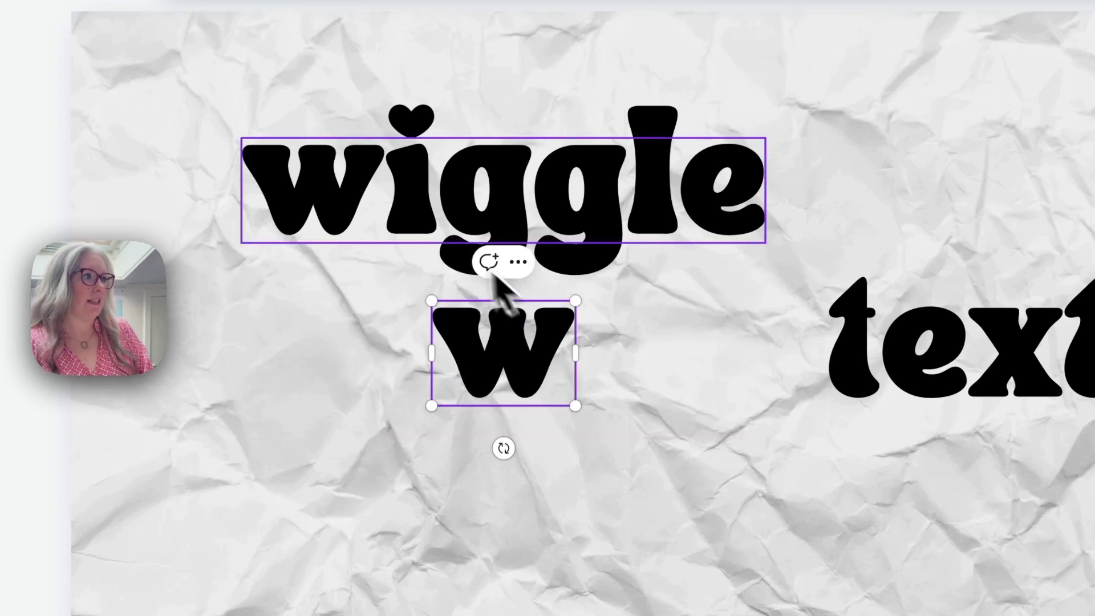
left_click(396, 362)
left_click_drag(500, 356, 251, 345)
Step: Make another 'wiggle' copy and trim the copies down to single letters
left_click(438, 228)
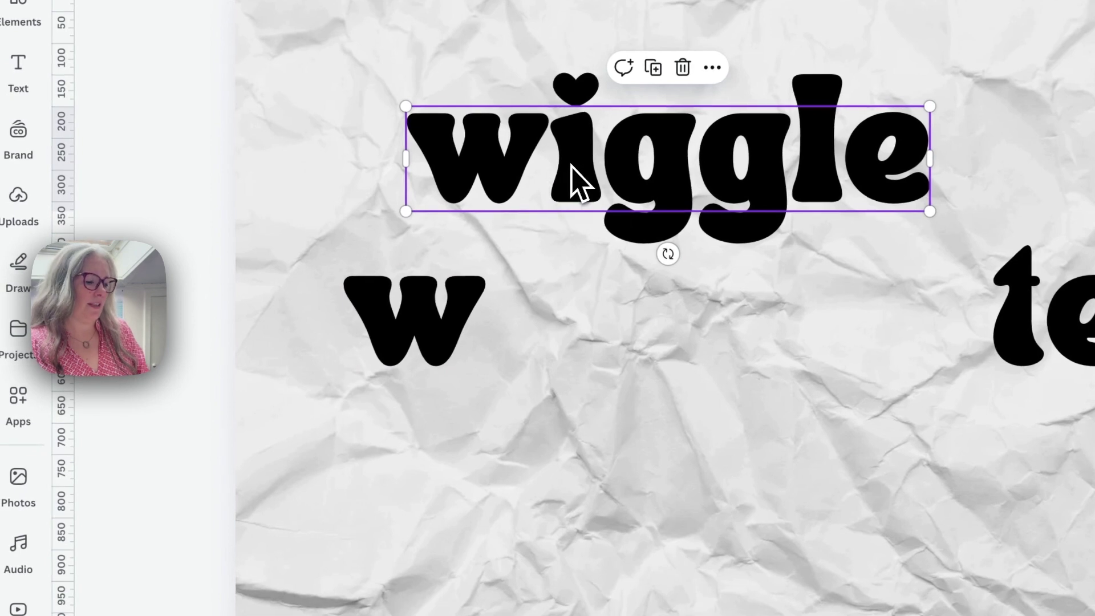
left_click_drag(574, 176, 562, 385)
left_click(505, 170)
left_click(507, 148)
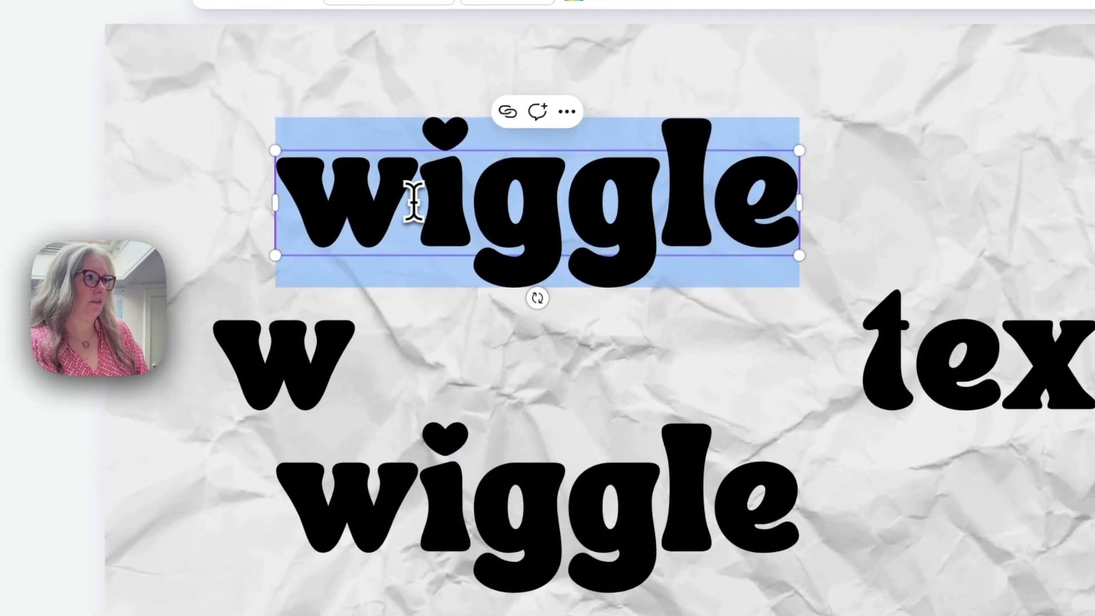
left_click(513, 153)
key("BackSpace")
left_click_drag(418, 196, 539, 197)
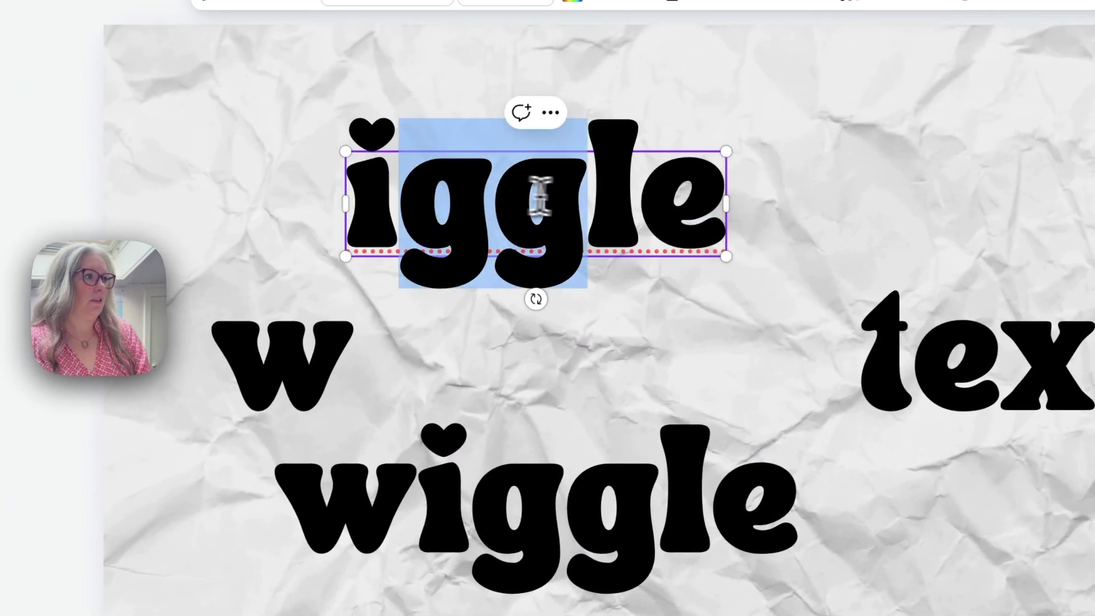
key("BackSpace")
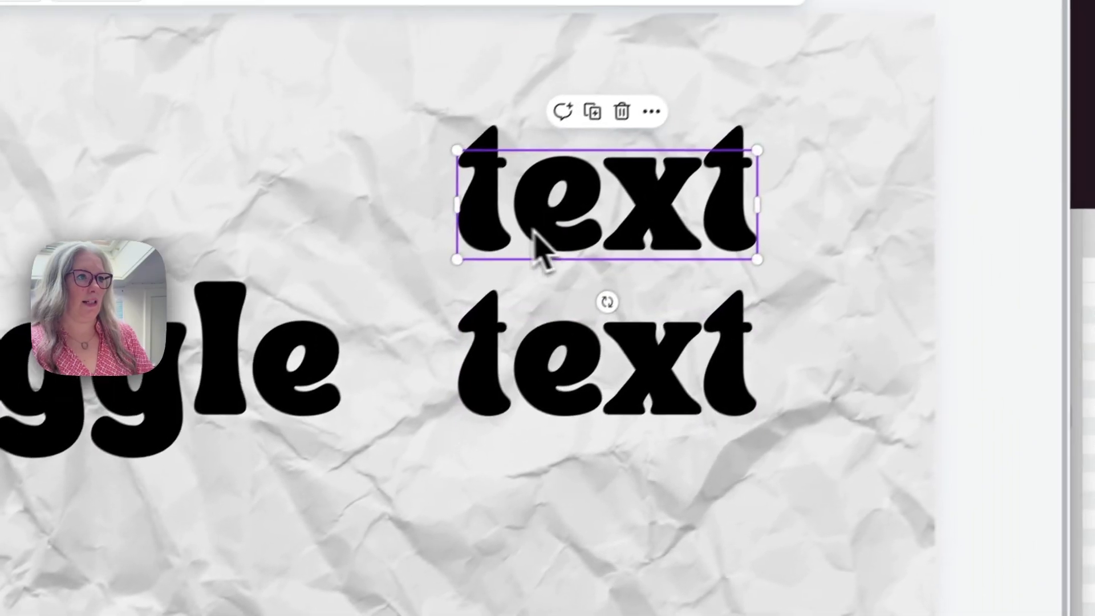
Step: Split 'text' into separate letters, placing the split-off e next to the t
left_click(487, 228)
left_click(488, 228)
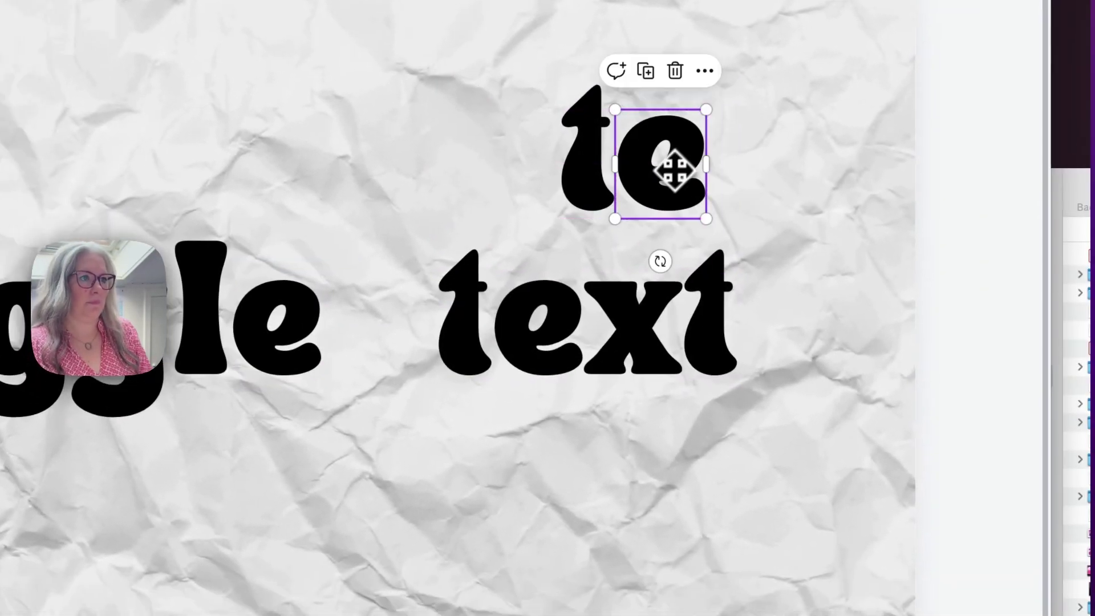
left_click(625, 346)
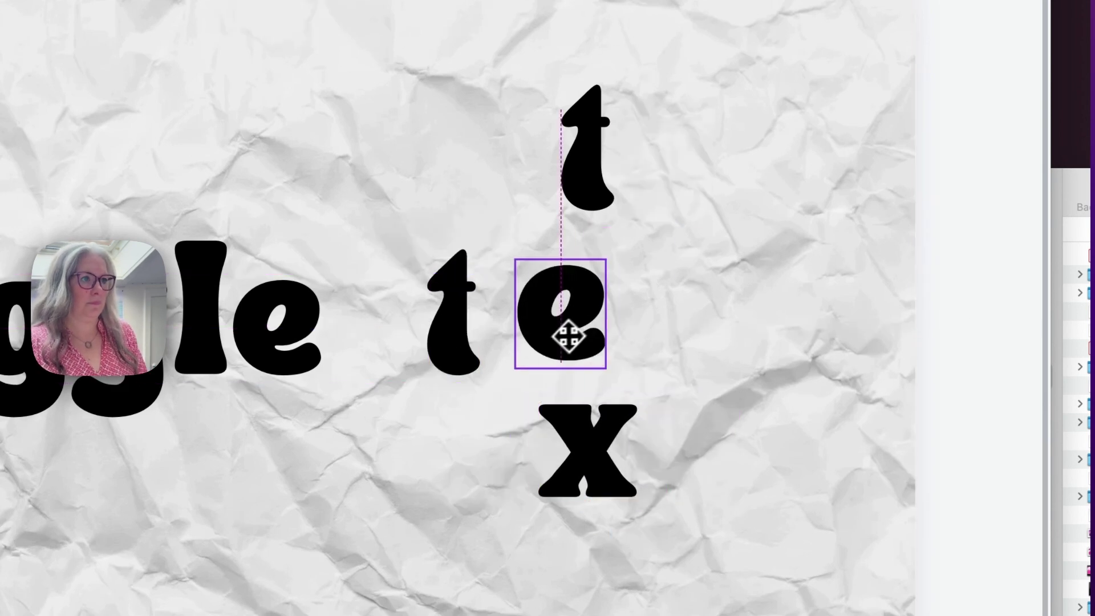
left_click_drag(568, 338, 545, 346)
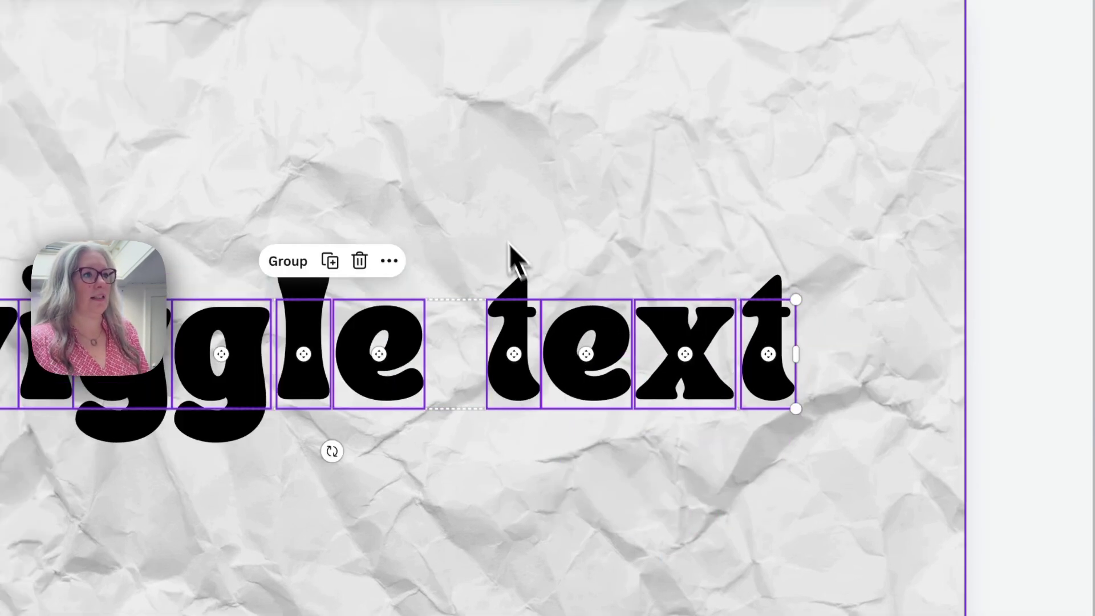
left_click(497, 225)
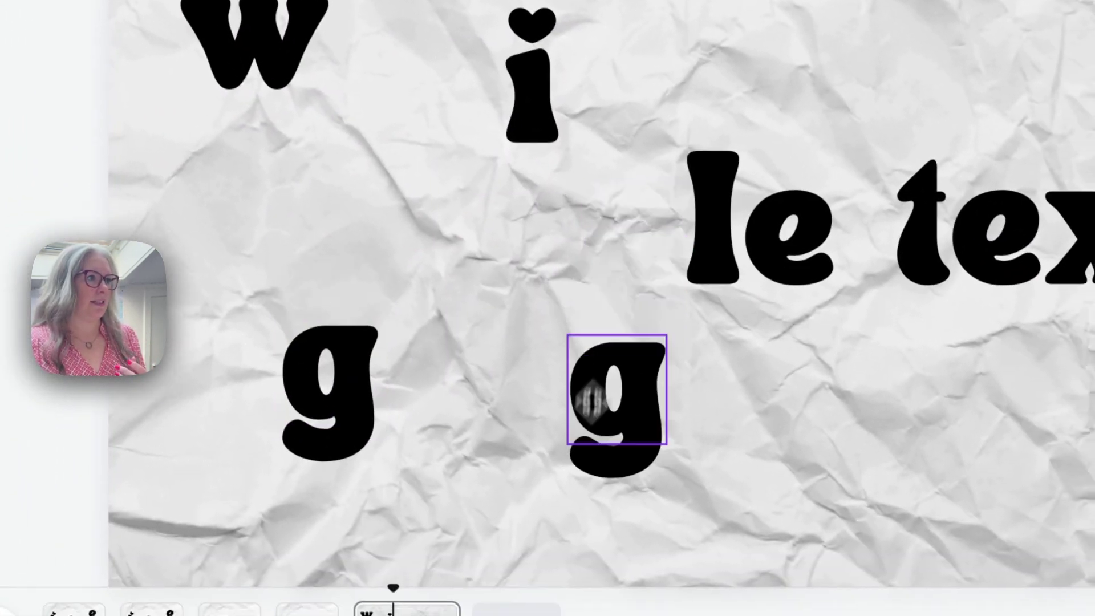
Step: Move the l up above the e and shift the e down-left
right_click(813, 325)
key("Escape")
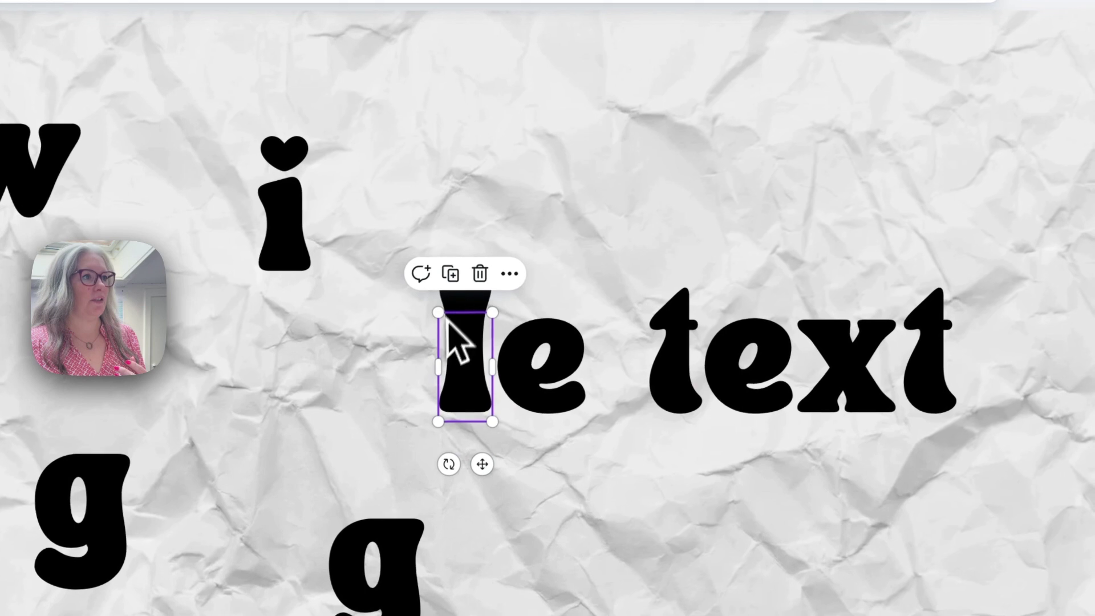
left_click_drag(582, 274, 582, 115)
left_click(636, 288)
left_click_drag(510, 349, 452, 400)
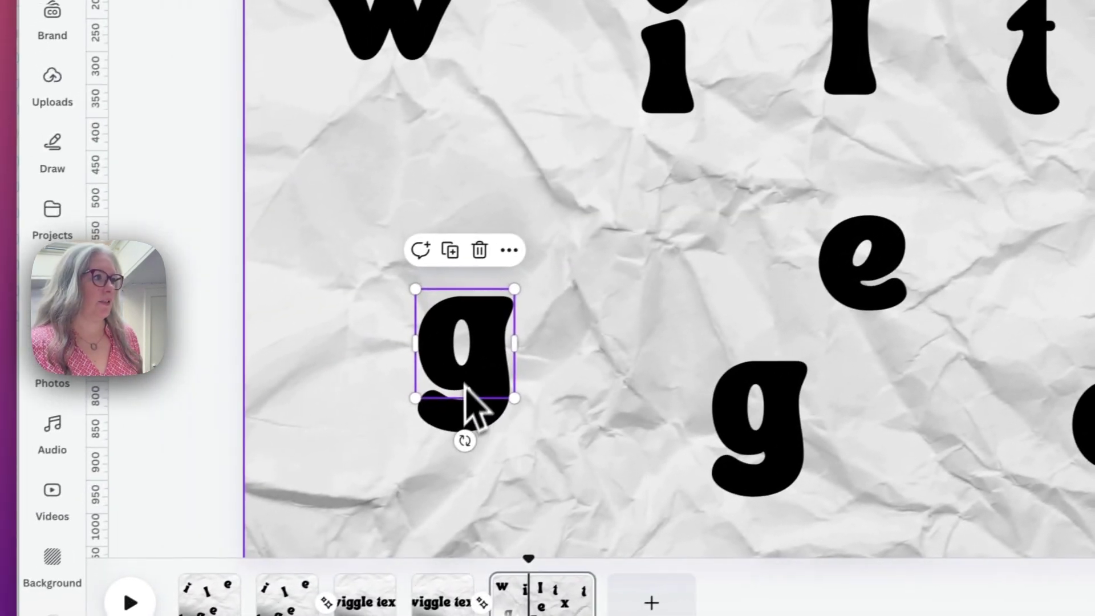
Step: Tilt the g, W (about 16°), l (about 18°), t and middle e (about -23°) at different angles
left_click_drag(464, 440, 502, 434)
left_click(417, 29)
left_click_drag(417, 137, 369, 139)
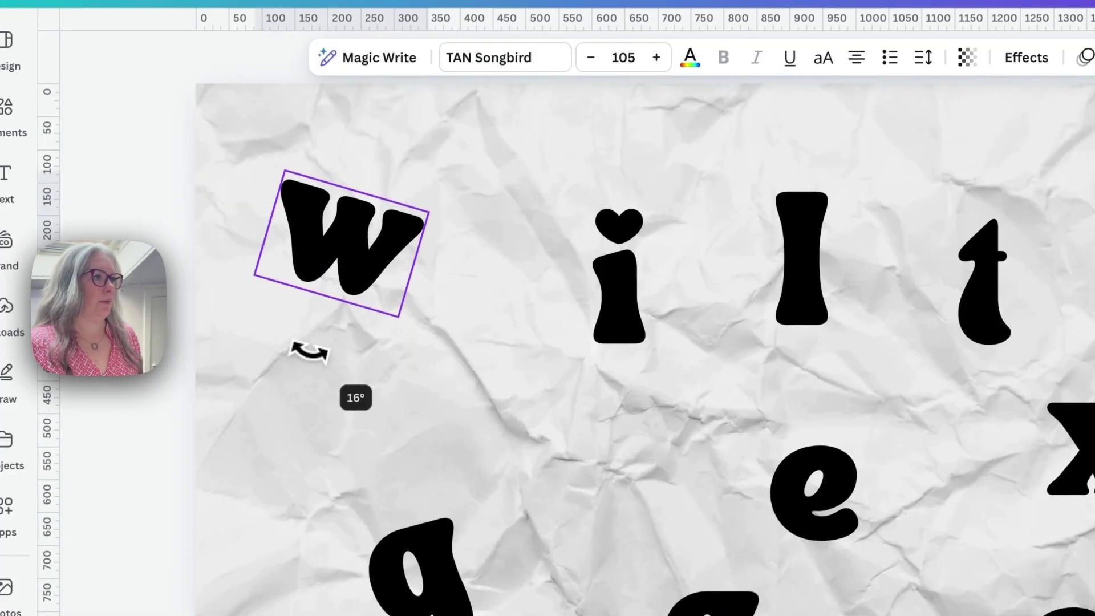
left_click(679, 70)
left_click(861, 51)
left_click_drag(861, 151, 813, 159)
left_click_drag(396, 273, 398, 272)
left_click(595, 212)
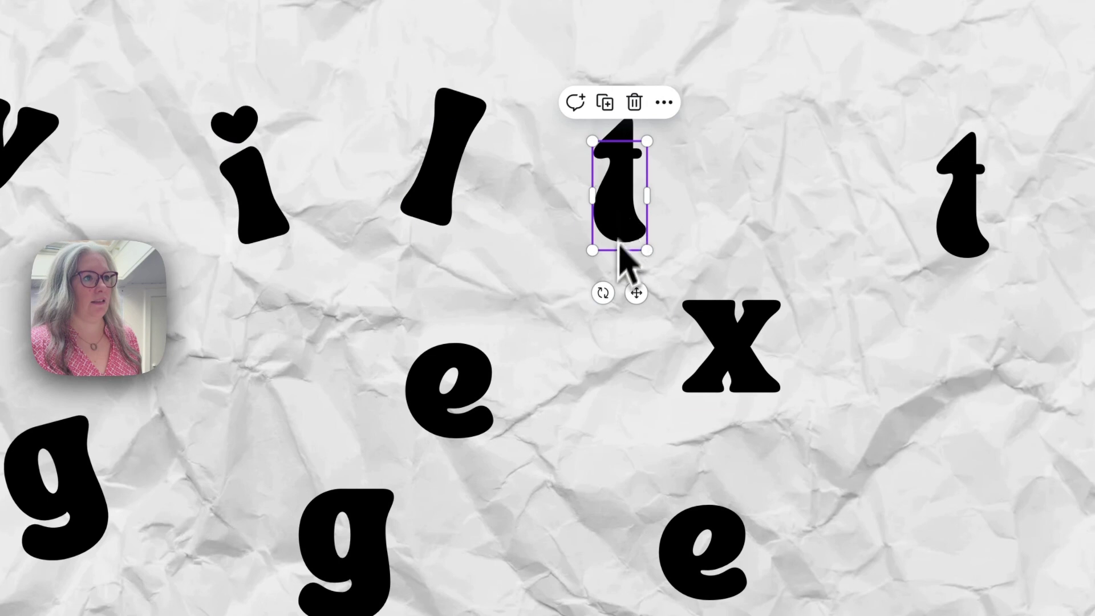
left_click(479, 413)
left_click_drag(448, 487, 484, 480)
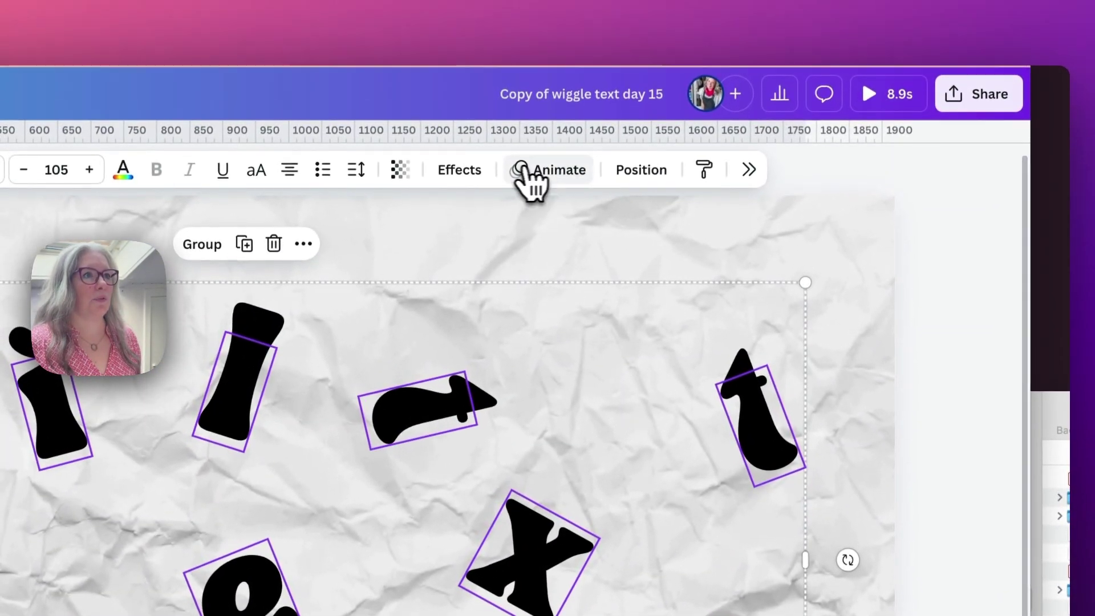
Step: Apply the Wiggle animation to the letters at slightly lower intensity and trim page 5 to 1.5s
left_click(550, 167)
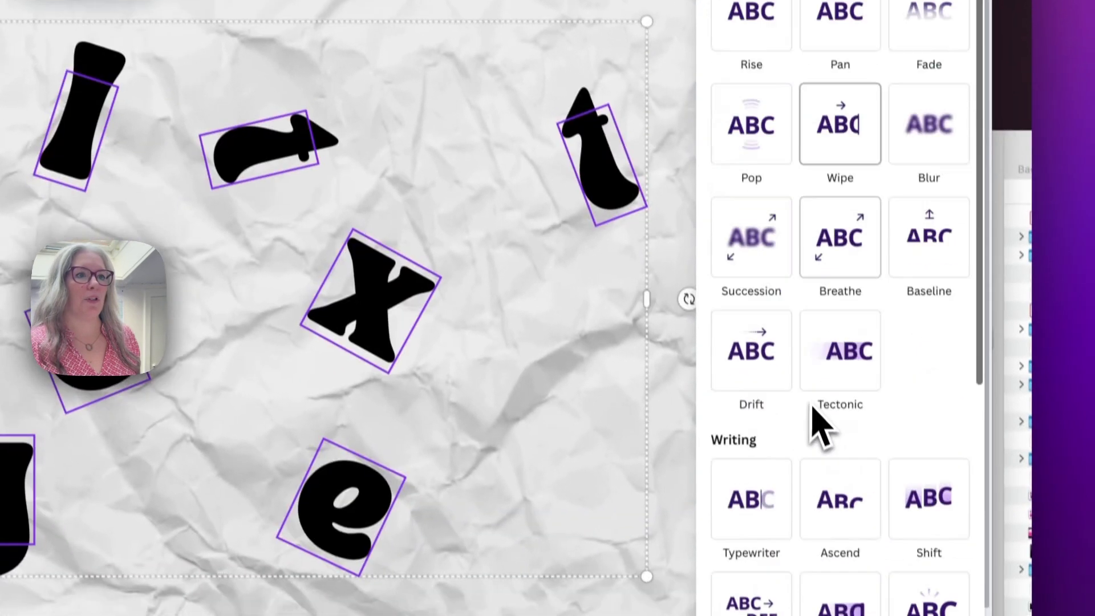
scroll(813, 406, "down", 10)
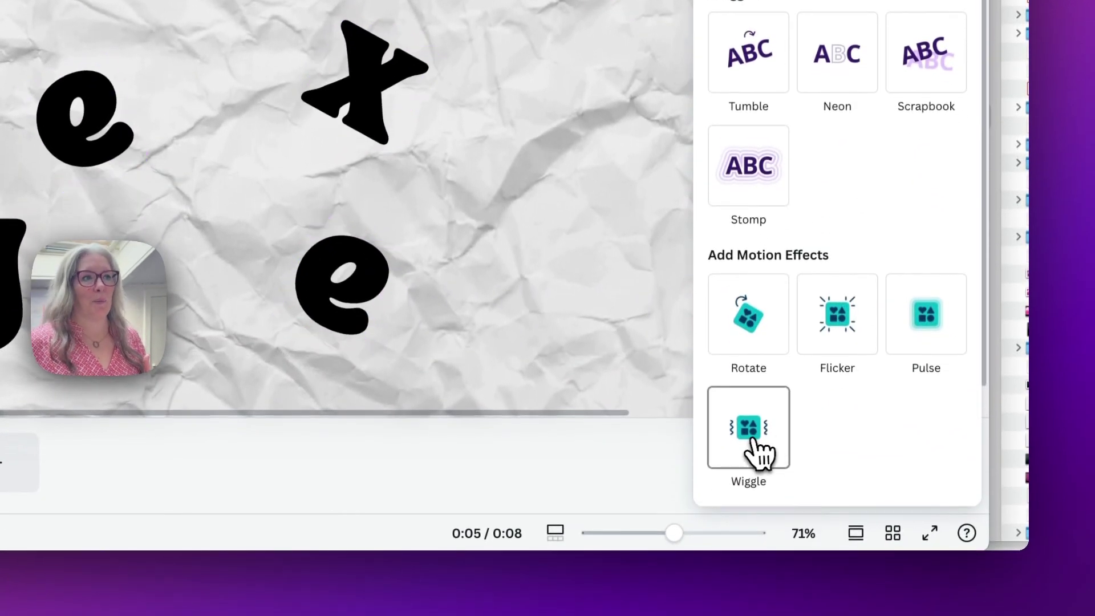
left_click(754, 442)
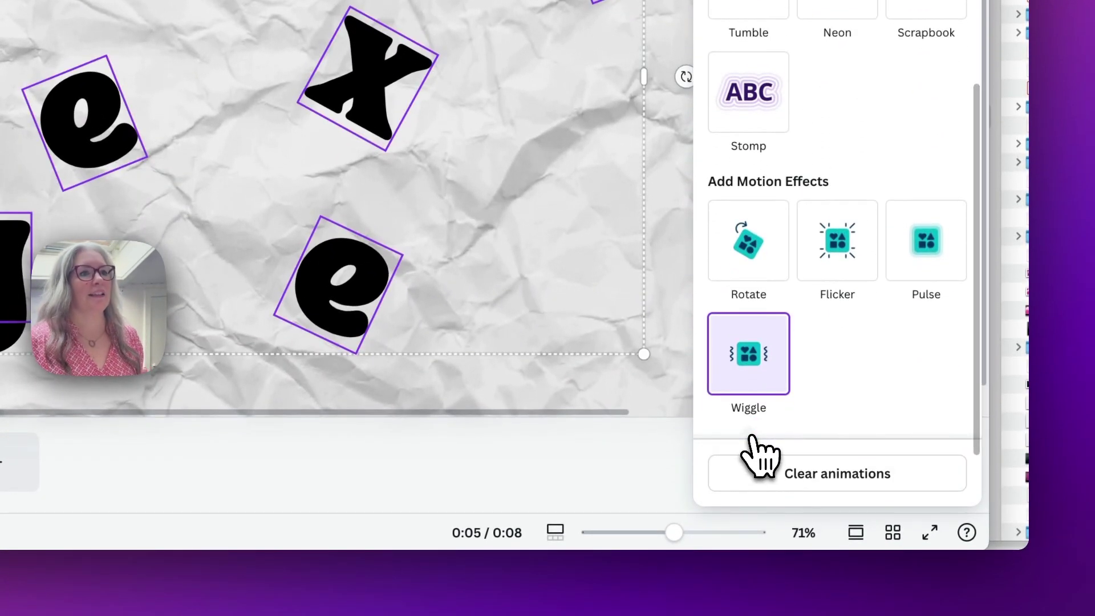
left_click(762, 394)
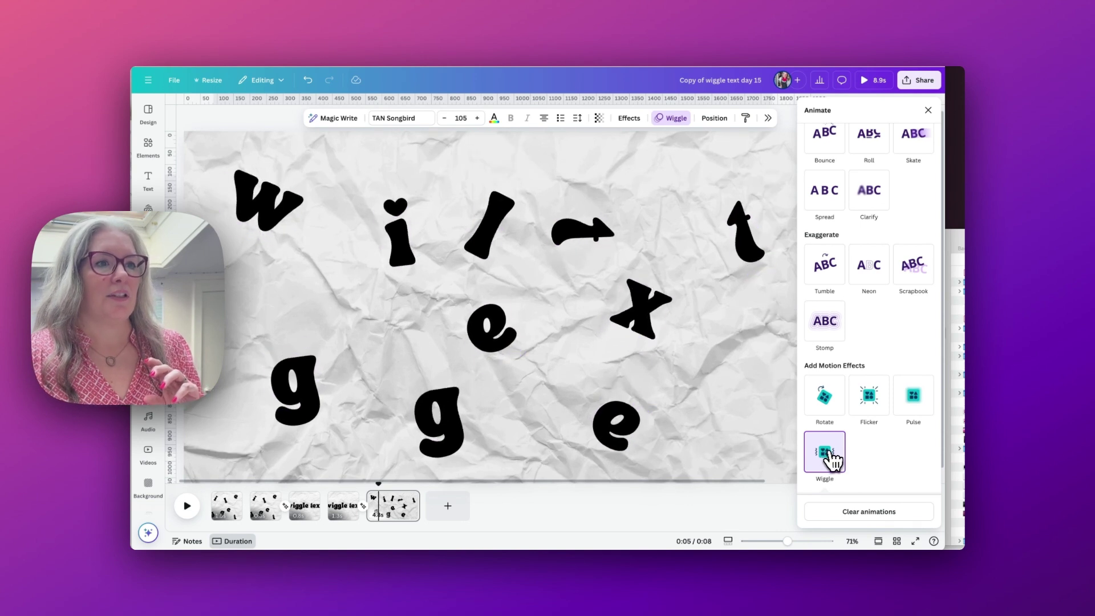
scroll(847, 453, "down", 2)
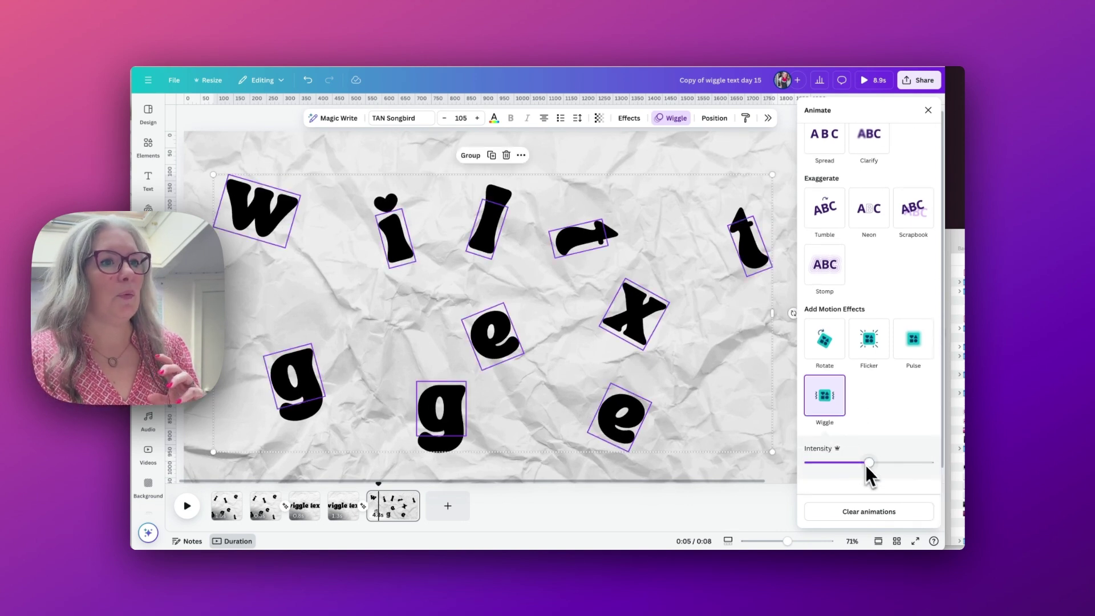
left_click_drag(901, 463, 869, 463)
left_click(411, 507)
left_click_drag(418, 508, 379, 508)
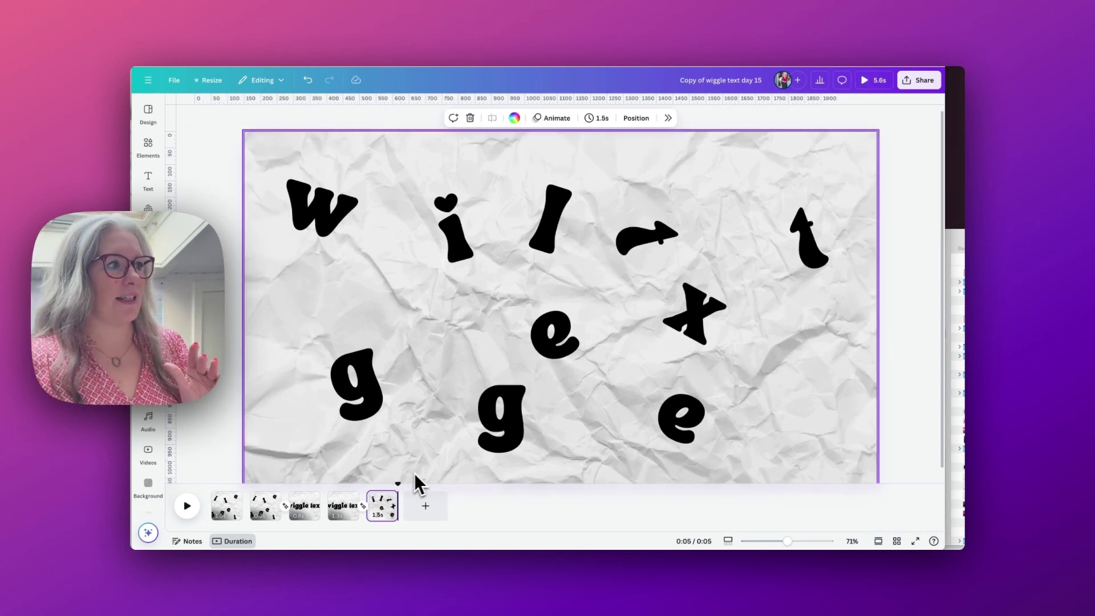
Step: Duplicate the scattered-letter page, clear all its letter animations, and trim it to 0.3s
left_click(388, 499)
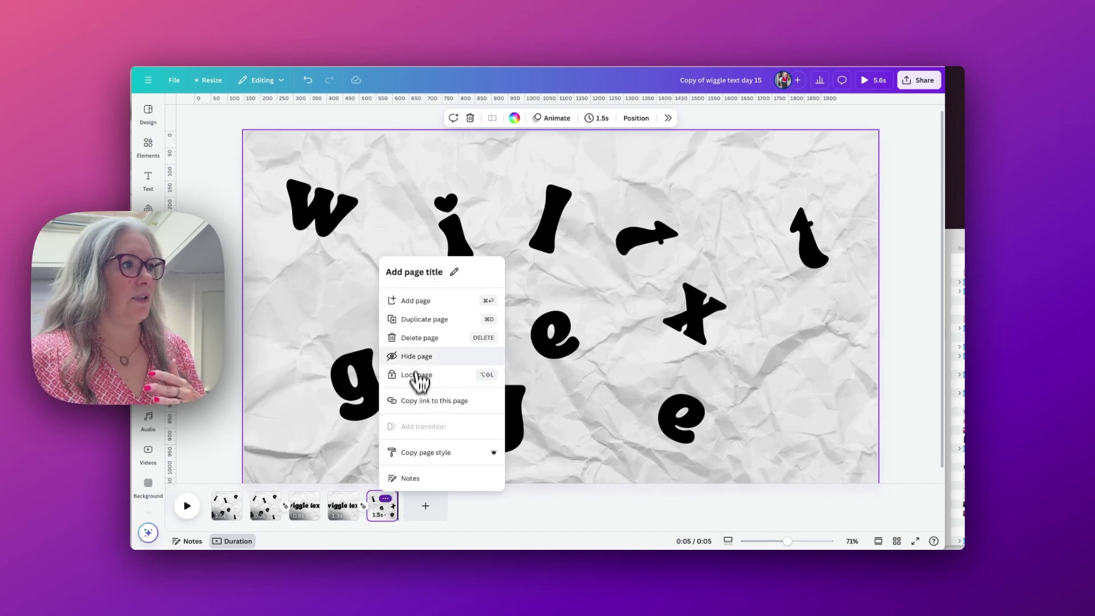
left_click(418, 320)
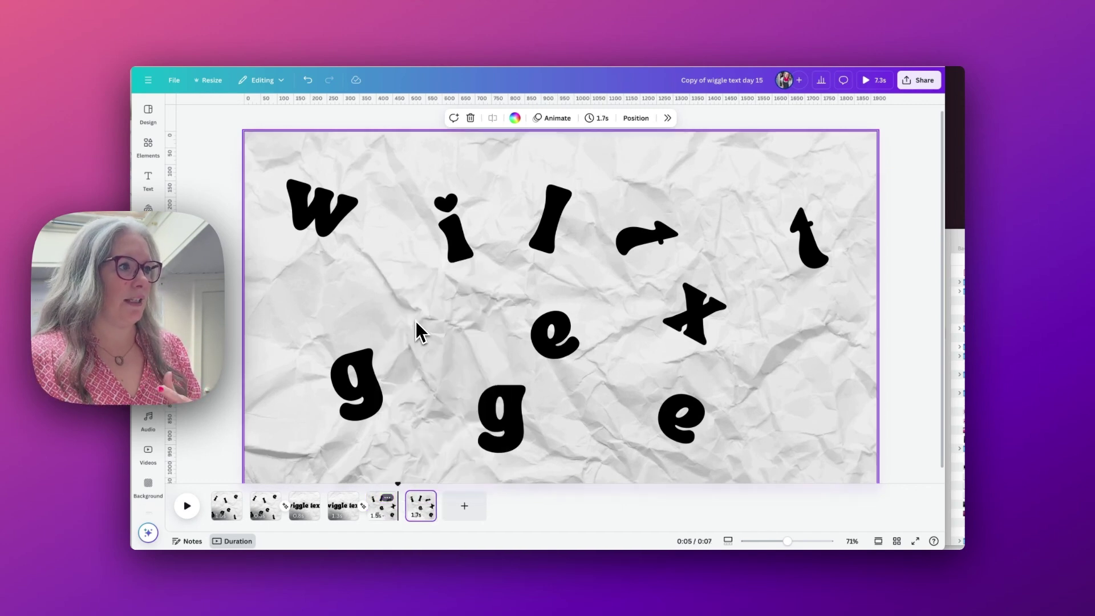
left_click(424, 502)
left_click_drag(227, 178, 821, 448)
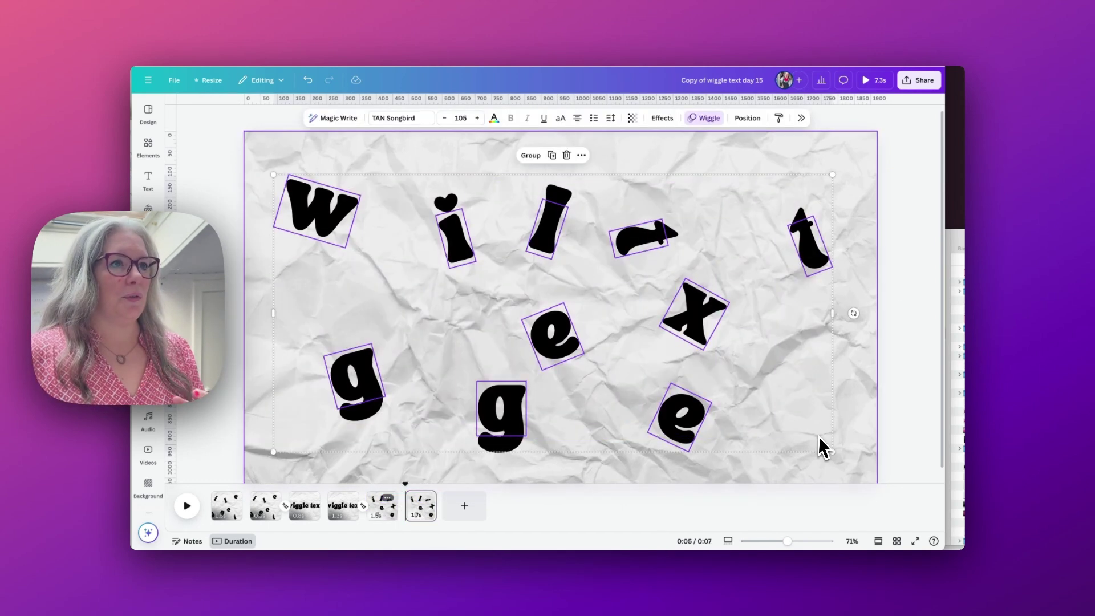
left_click(709, 120)
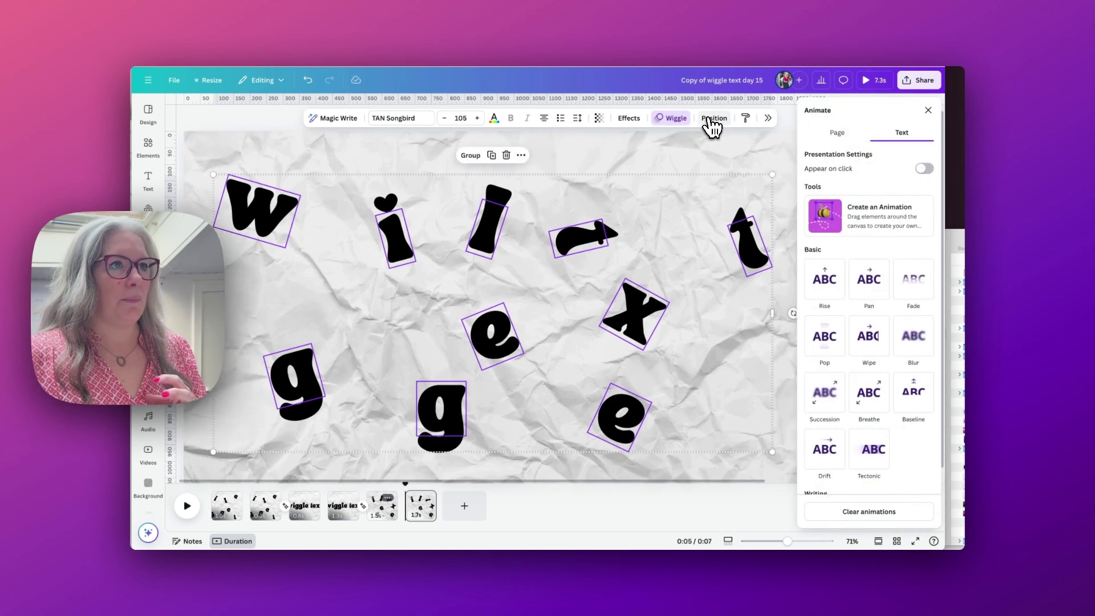
scroll(867, 417, "down", 5)
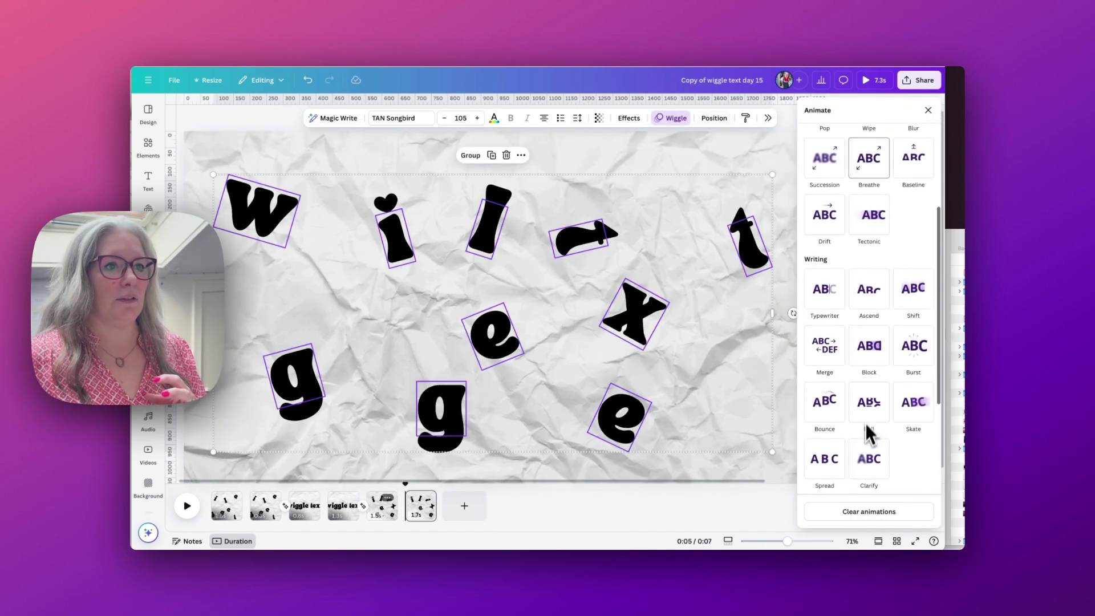
left_click(872, 517)
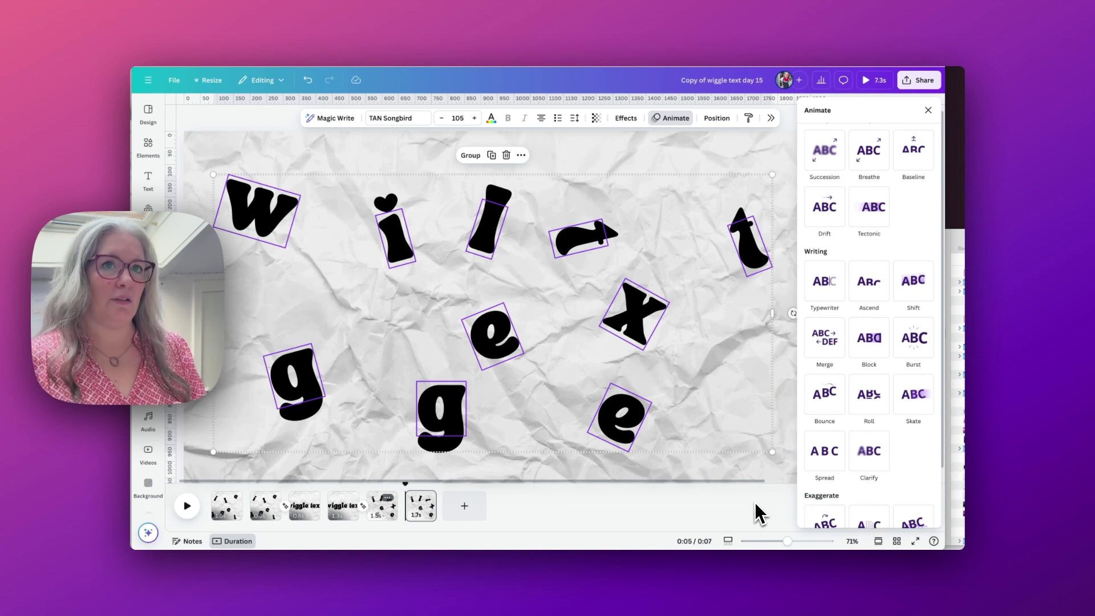
left_click(424, 505)
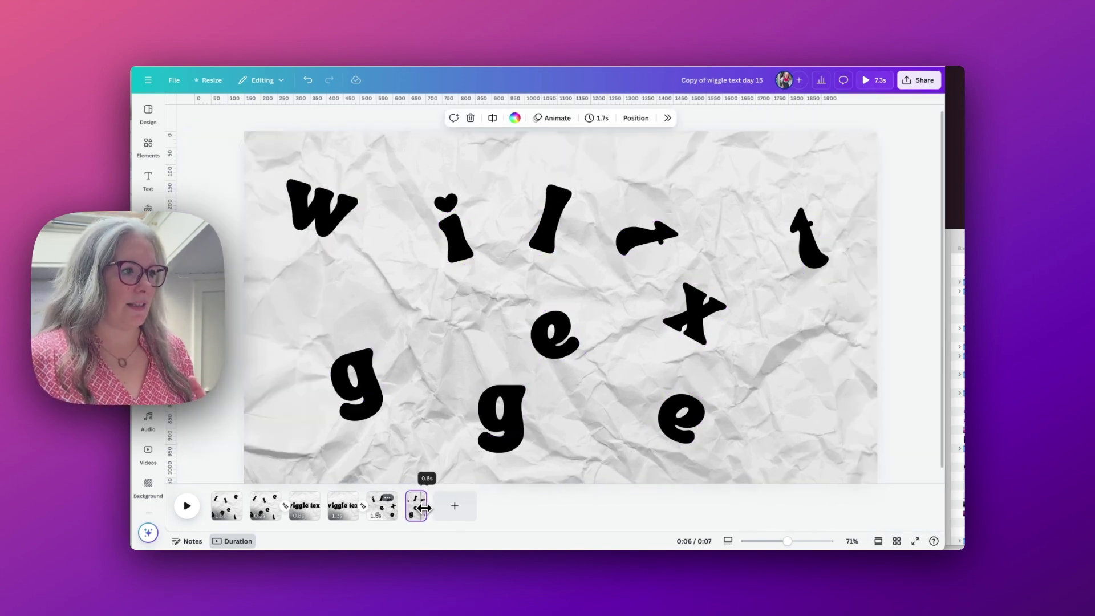
left_click_drag(424, 508, 419, 508)
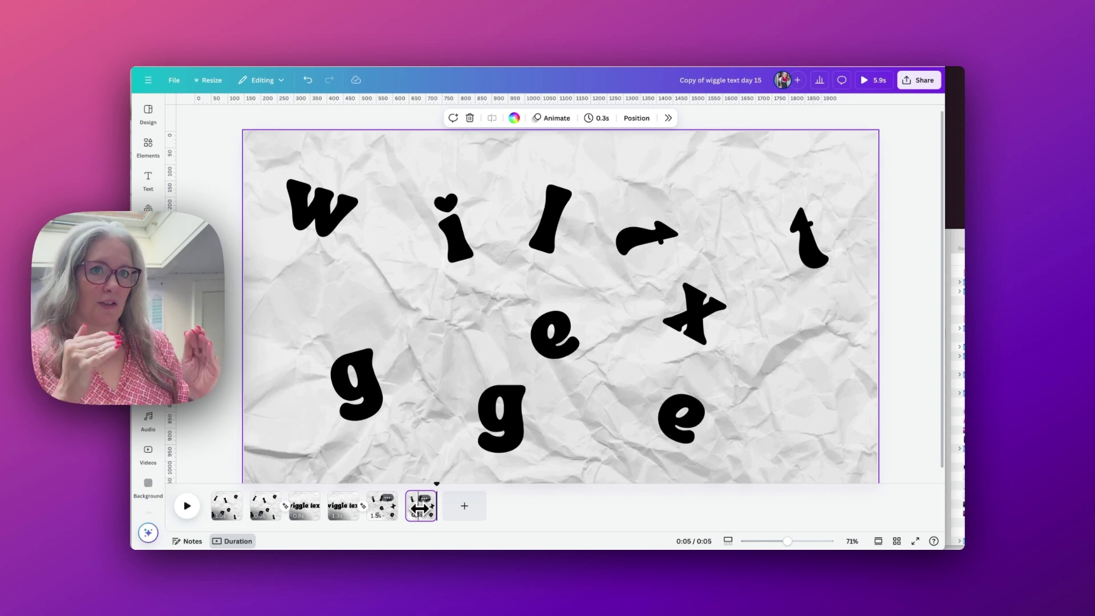
Step: Duplicate the last page as a seventh page lasting 1.0s
left_click(425, 498)
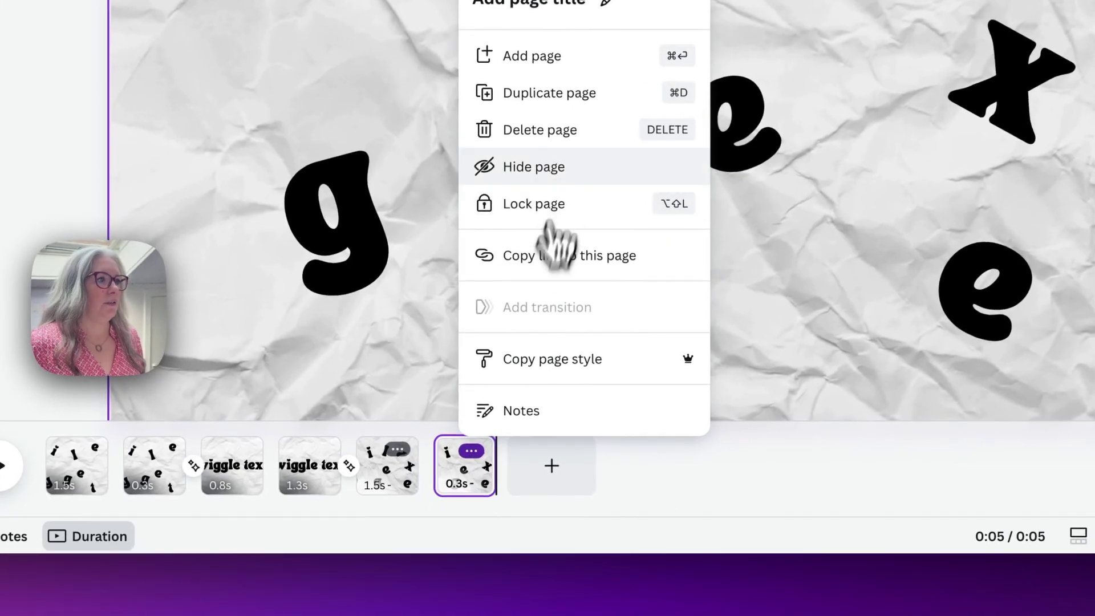
left_click(549, 92)
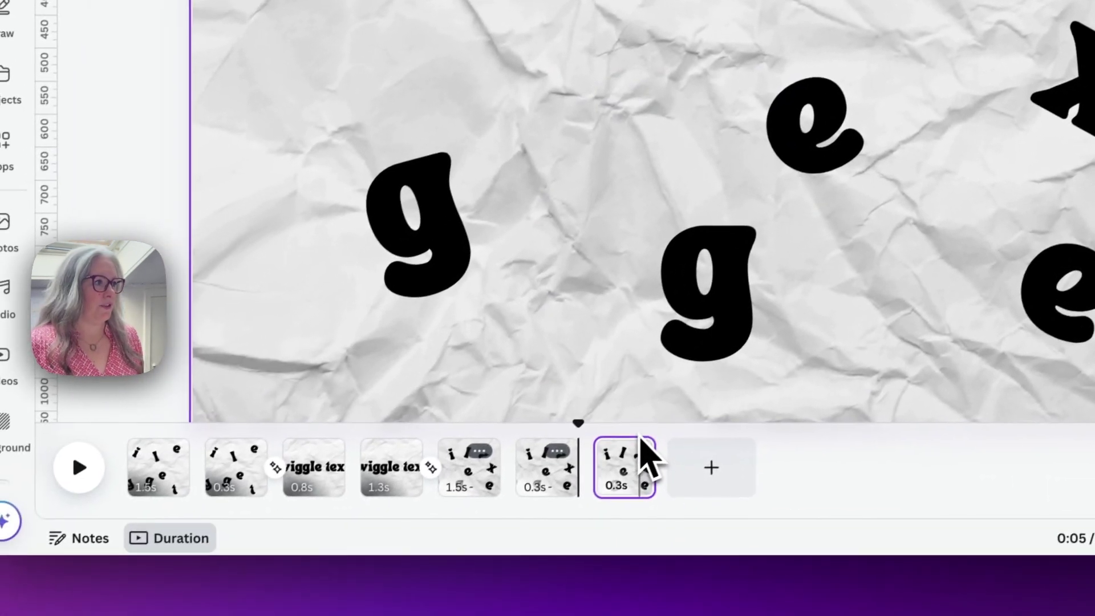
left_click_drag(643, 458, 675, 459)
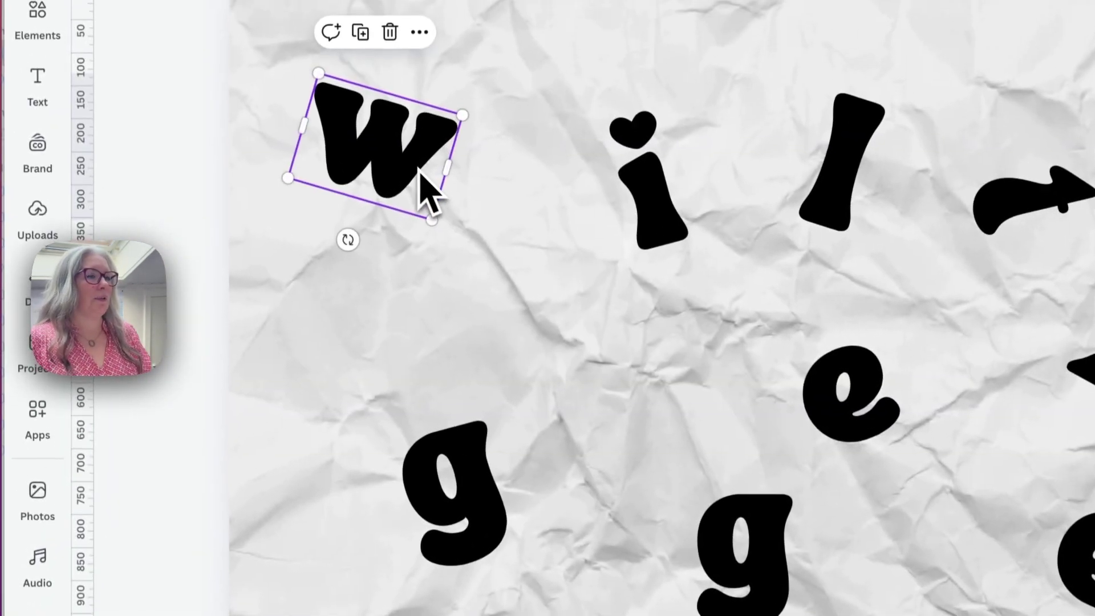
Step: Straighten and move the letters into a single upright 'wiggle text' line
left_click_drag(428, 191, 494, 309)
left_click_drag(456, 258, 521, 354)
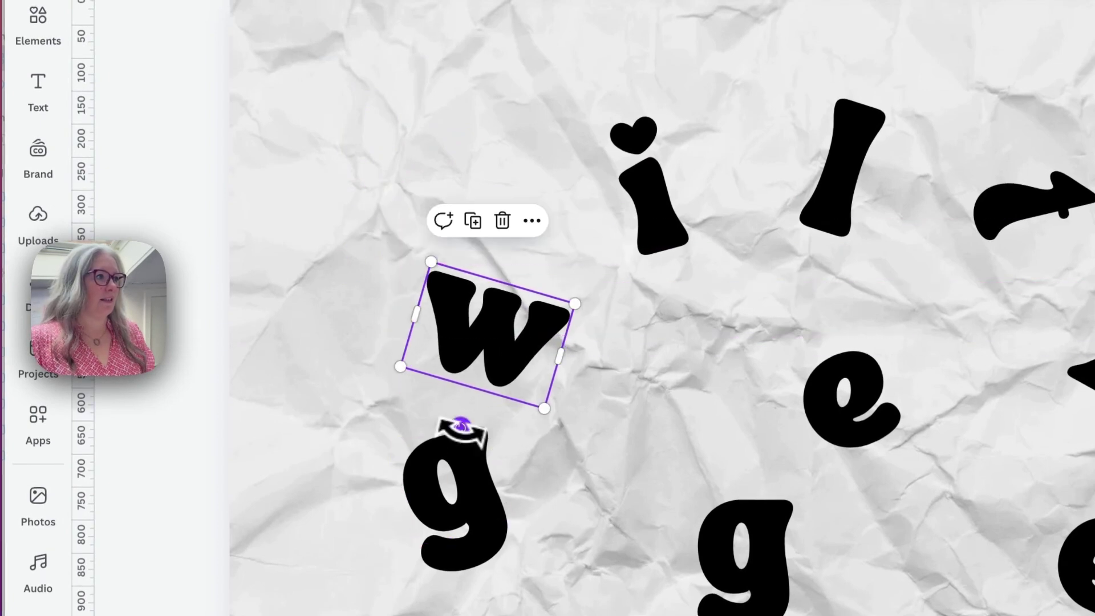
left_click_drag(577, 245, 581, 246)
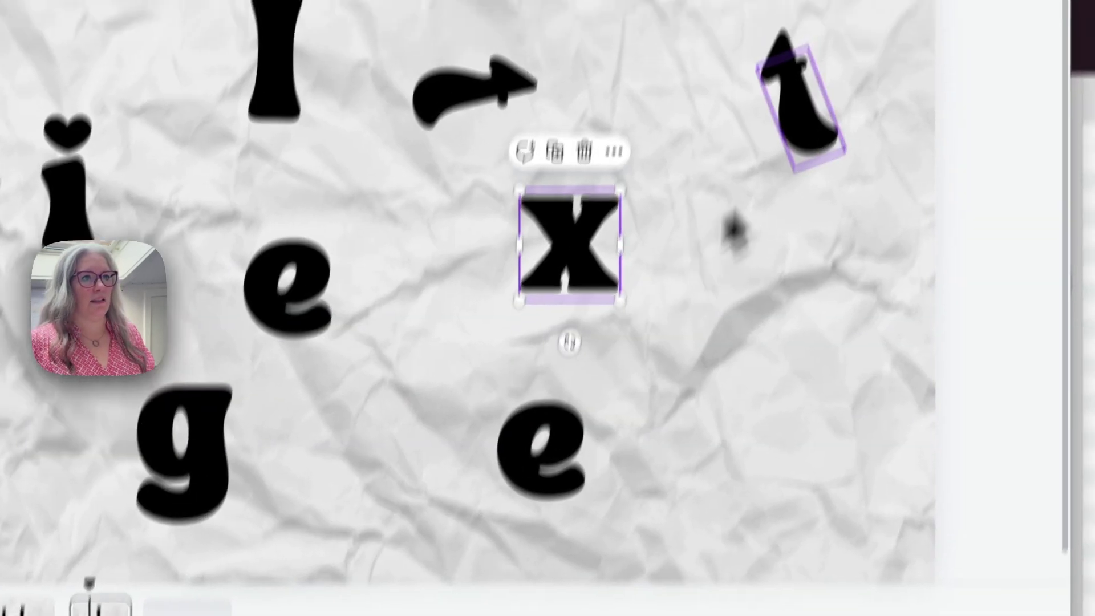
left_click(810, 46)
left_click_drag(799, 130, 798, 130)
left_click_drag(769, 358, 769, 358)
left_click(468, 264)
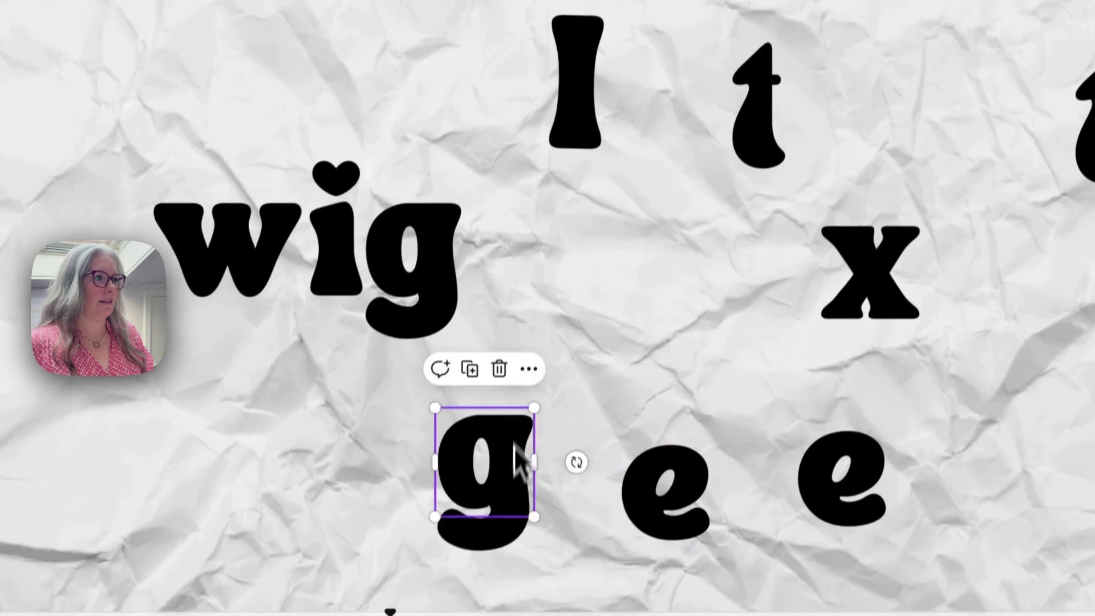
left_click_drag(601, 406, 626, 208)
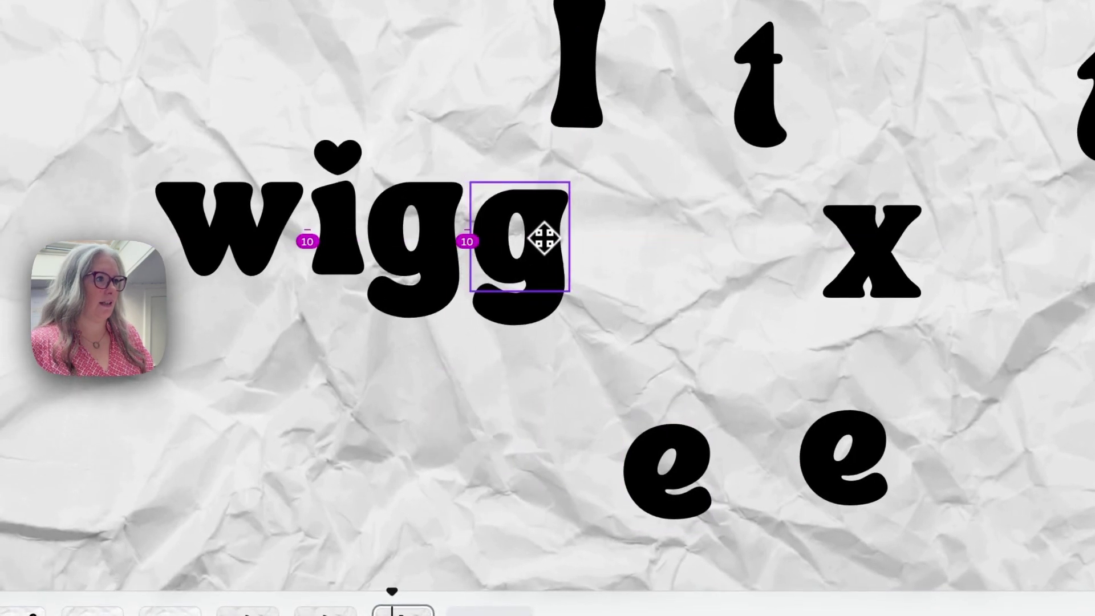
left_click_drag(547, 235, 562, 225)
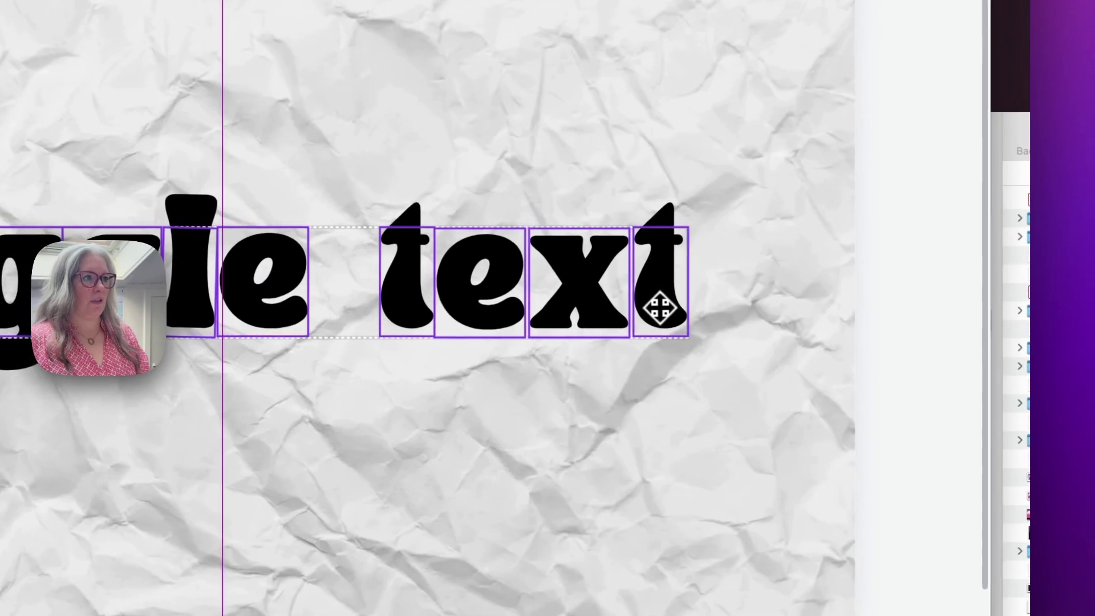
left_click_drag(655, 306, 666, 303)
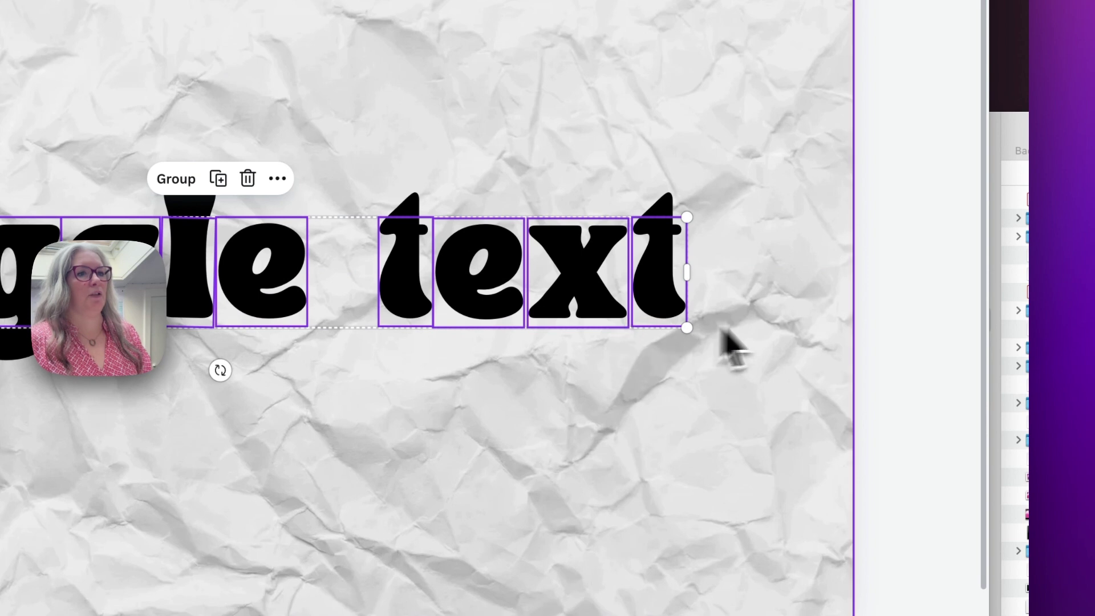
left_click(797, 323)
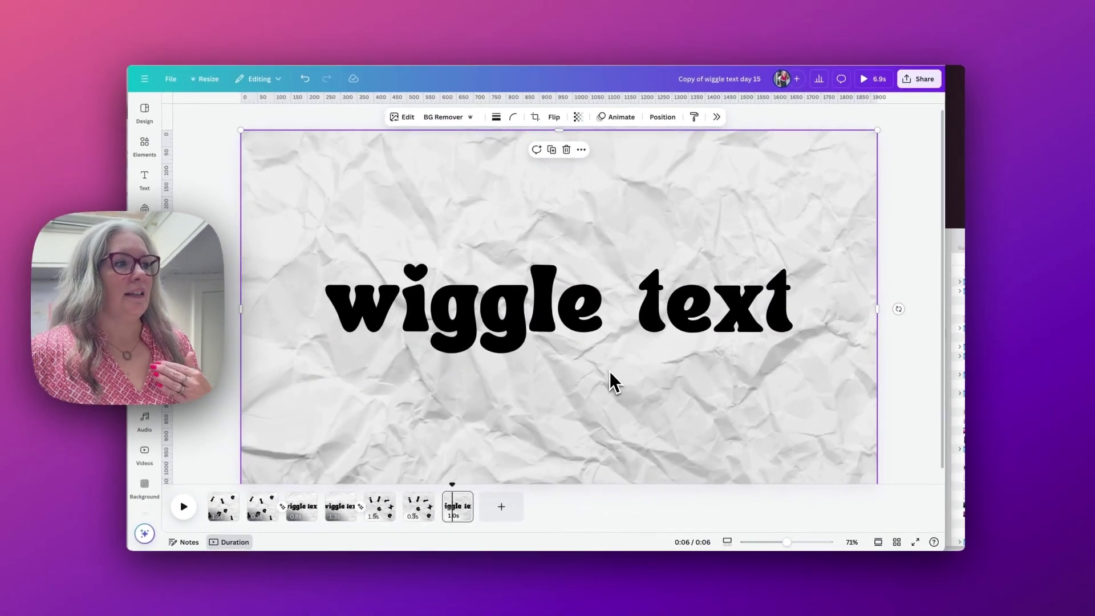
Step: Add a Match & Move transition of about 0.31s between pages 6 and 7, with page 6 at 0.5s, and preview
mouse_move(446, 515)
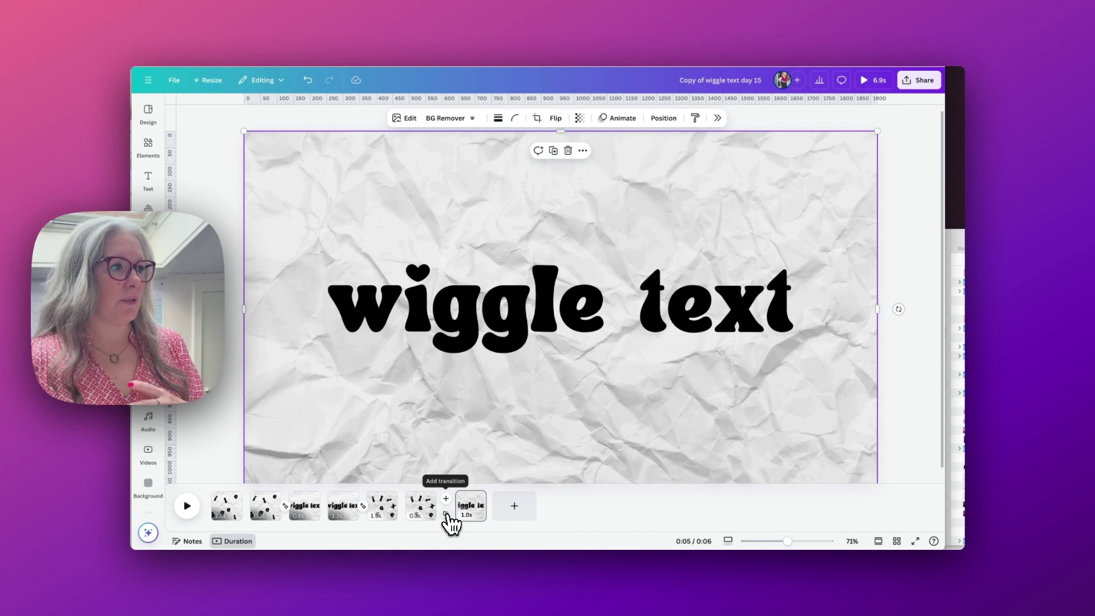
left_click(446, 499)
left_click(830, 265)
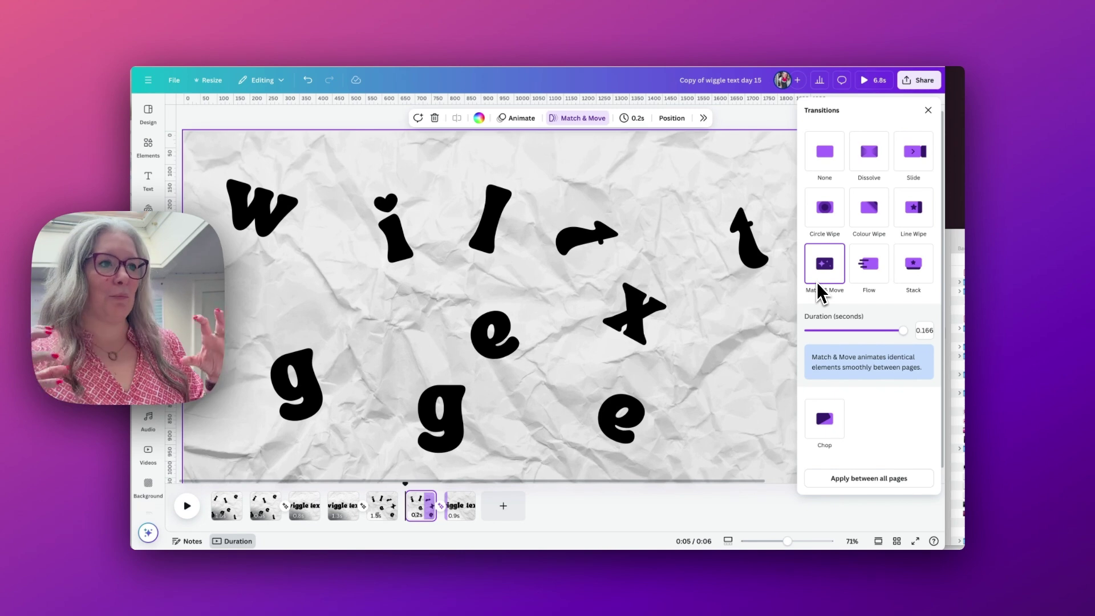
left_click_drag(433, 509, 437, 516)
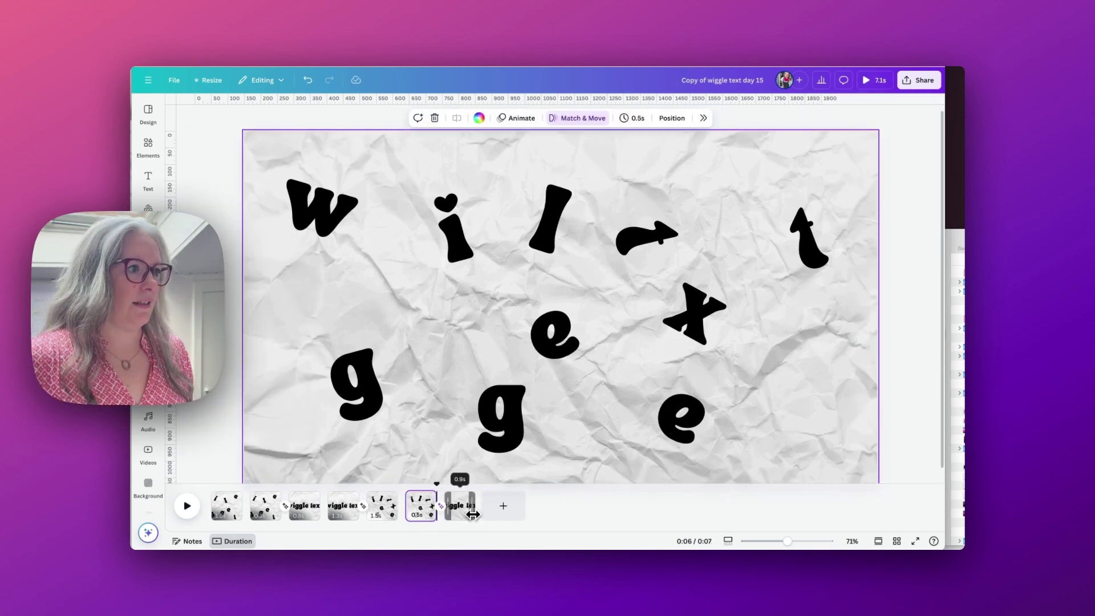
left_click(440, 506)
left_click_drag(858, 331, 910, 340)
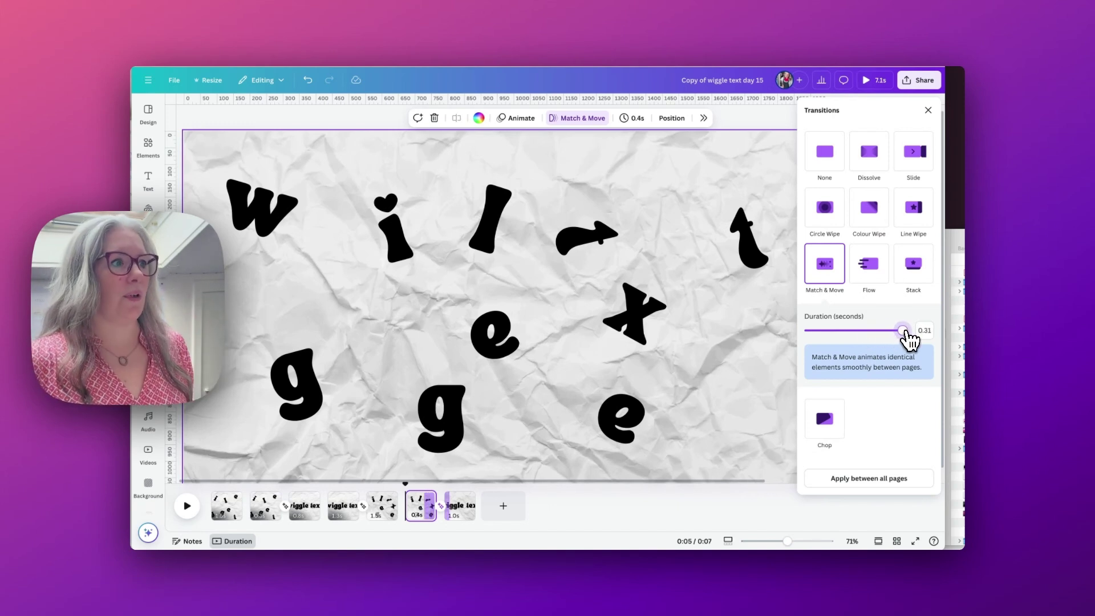
left_click(193, 508)
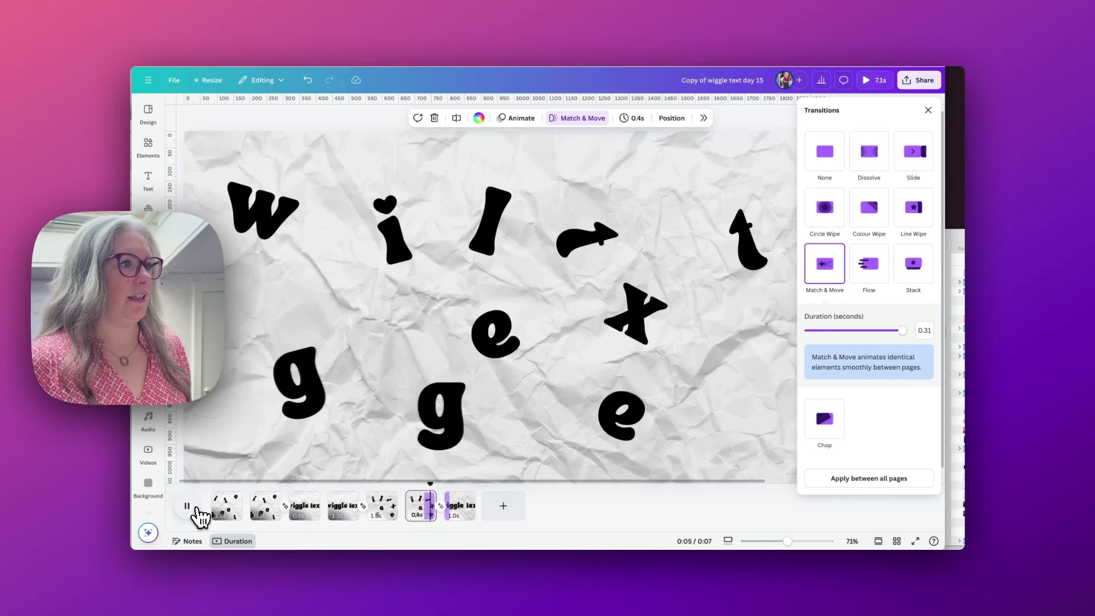
left_click(188, 506)
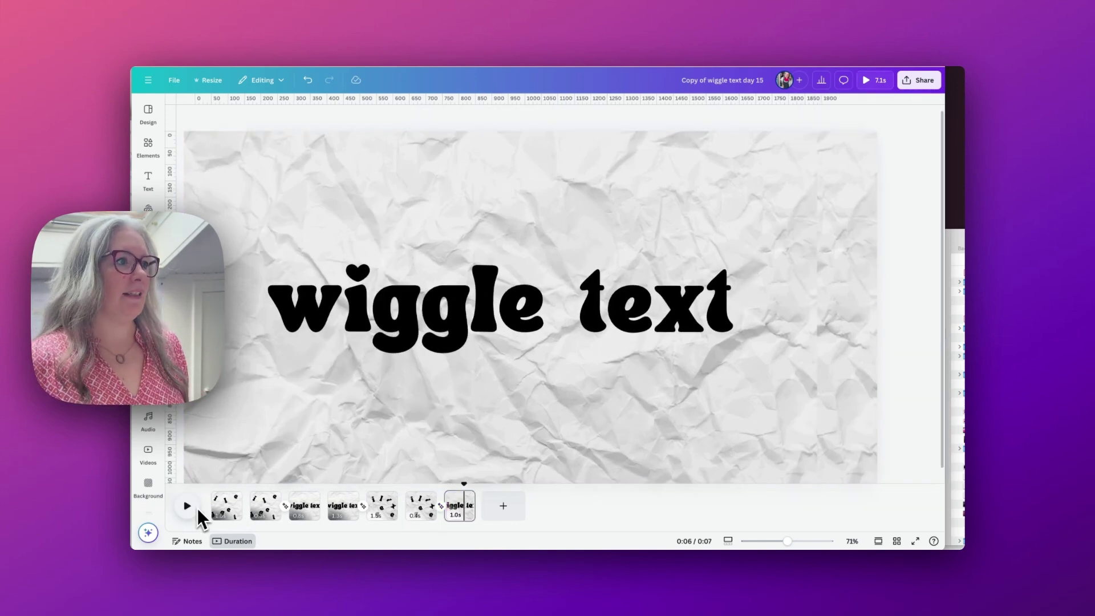
Step: Swap the two g letters on page 7 and scrub the timeline to check the transition
mouse_move(458, 486)
left_mouse_down()
mouse_move(222, 484)
mouse_move(459, 499)
left_mouse_up()
left_click(443, 341)
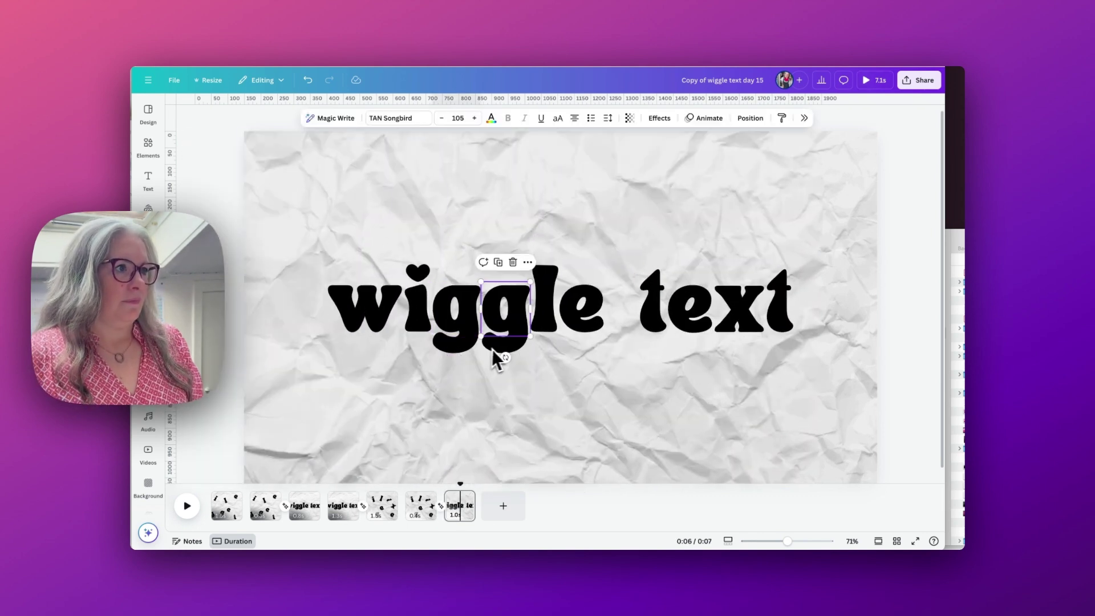
left_click_drag(513, 337, 325, 320)
left_click_drag(473, 323, 522, 324)
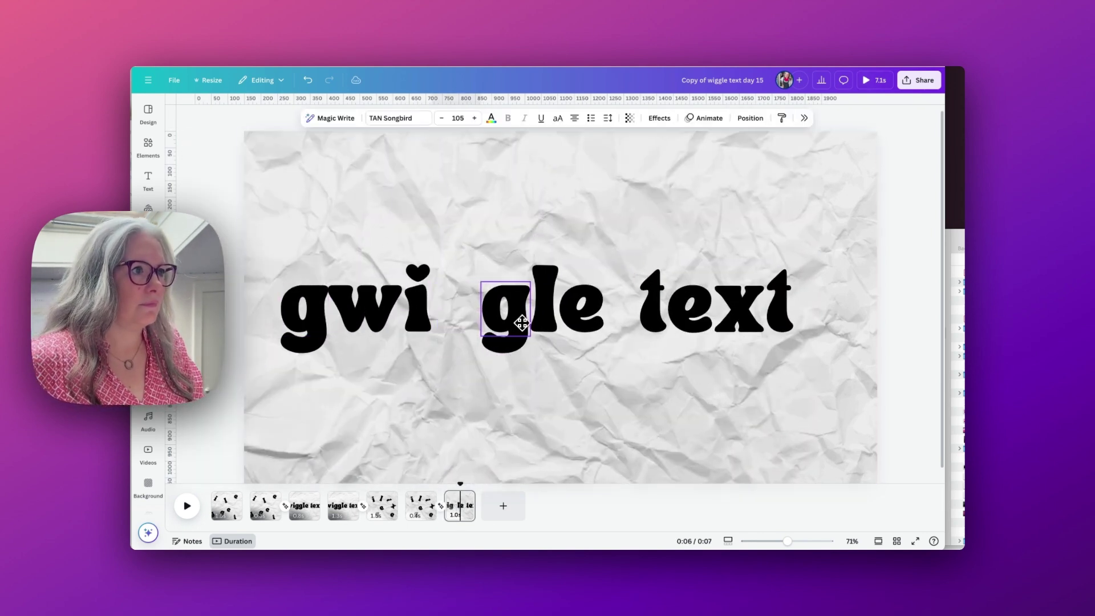
left_click_drag(311, 319, 500, 324)
left_click_drag(461, 481, 451, 481)
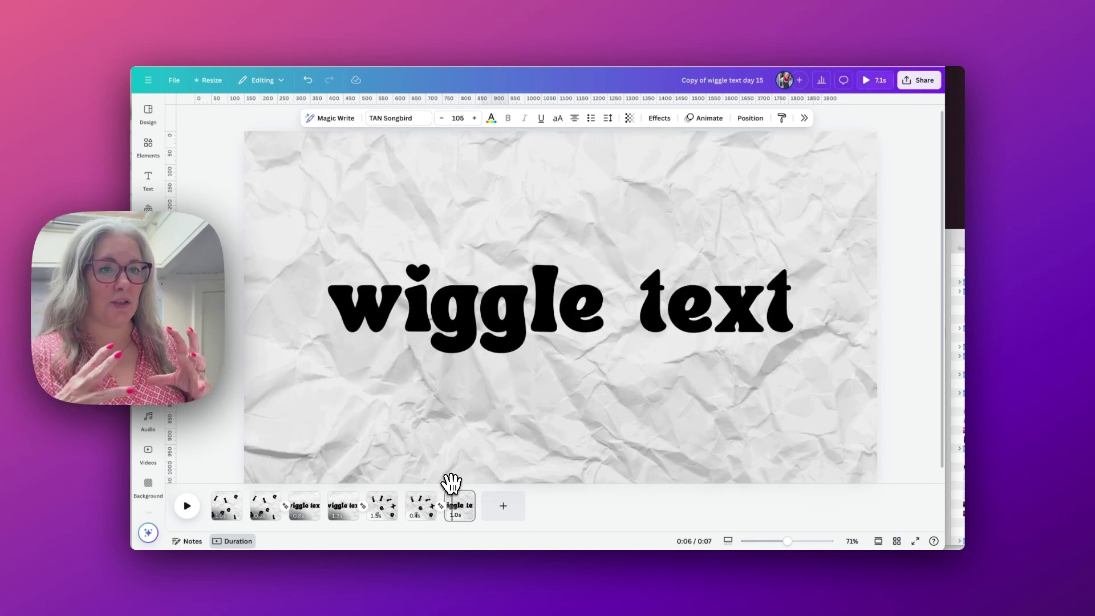
mouse_move(453, 486)
left_mouse_down()
mouse_move(432, 484)
mouse_move(450, 486)
left_mouse_up()
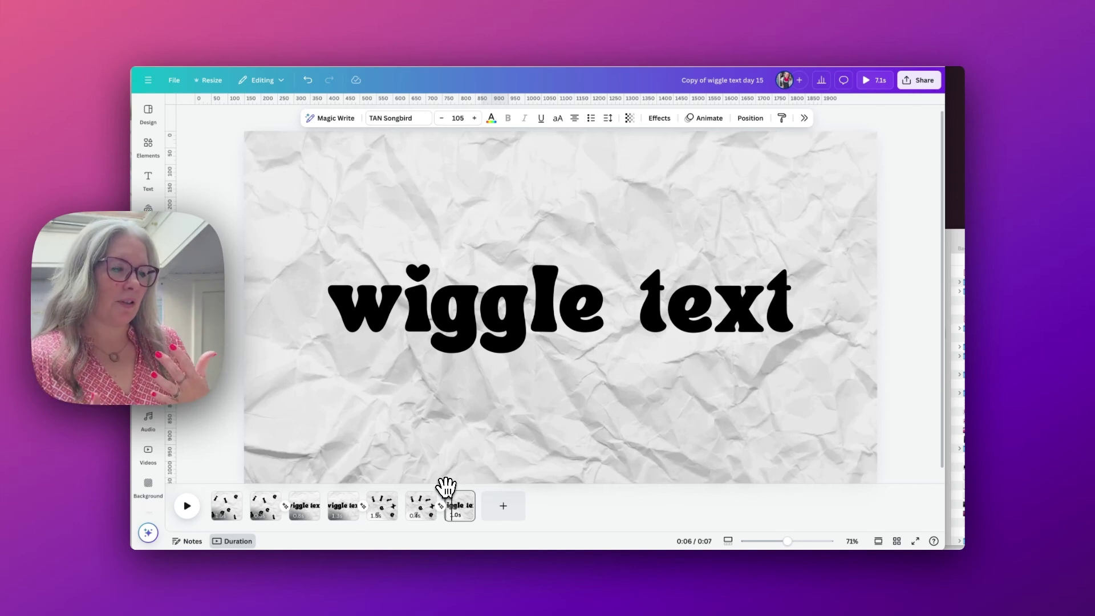
mouse_move(449, 486)
left_mouse_down()
mouse_move(432, 478)
mouse_move(455, 477)
mouse_move(430, 483)
mouse_move(449, 483)
left_mouse_up()
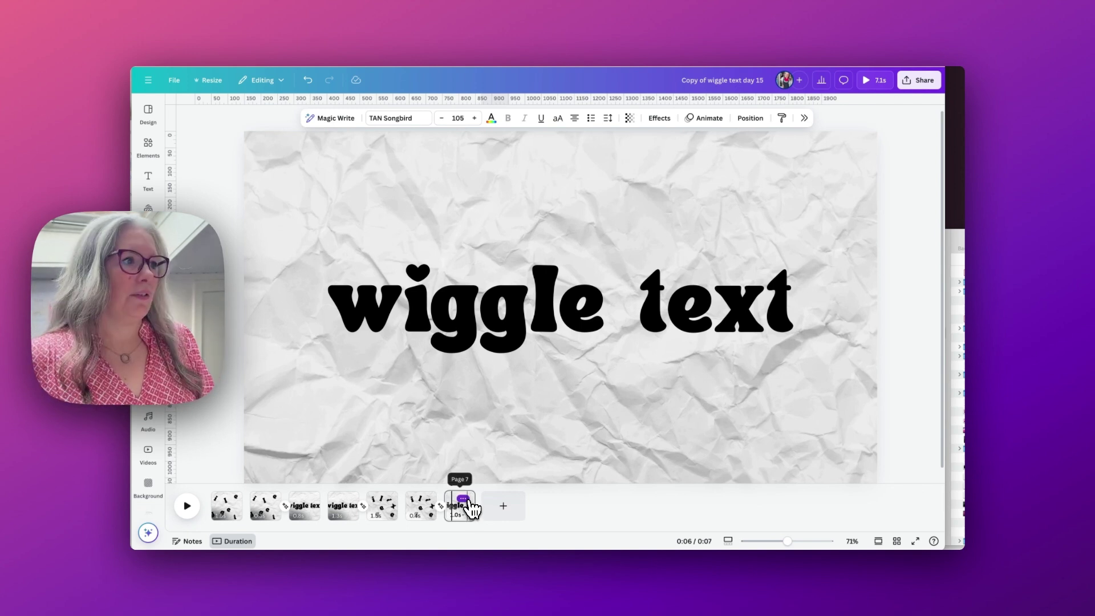
Step: Duplicate page 7 as an eighth page and select its w
left_click(463, 498)
left_click(492, 301)
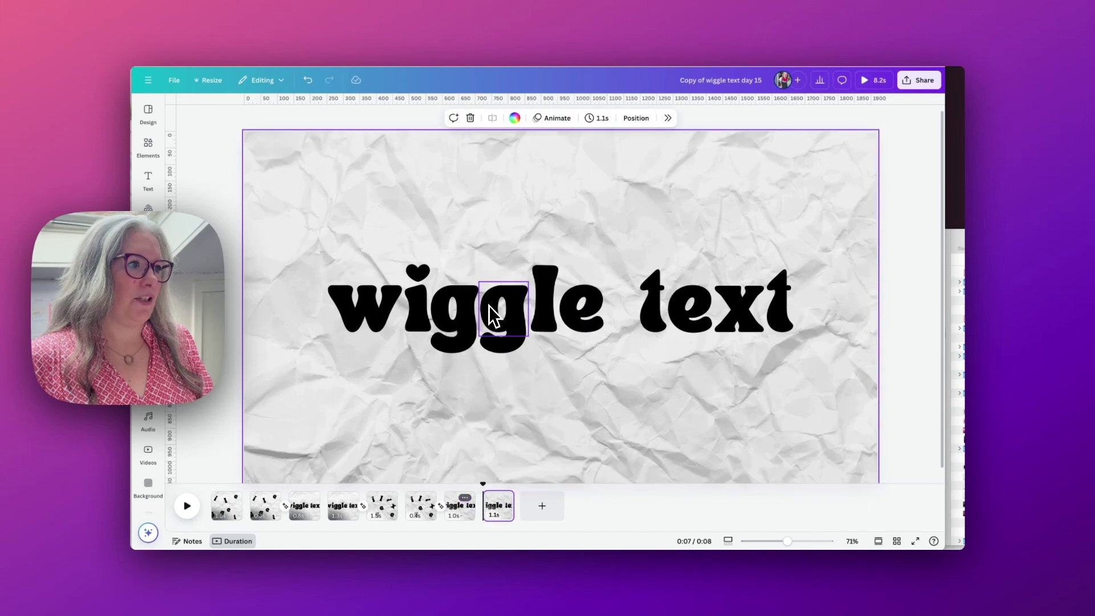
left_click(352, 311)
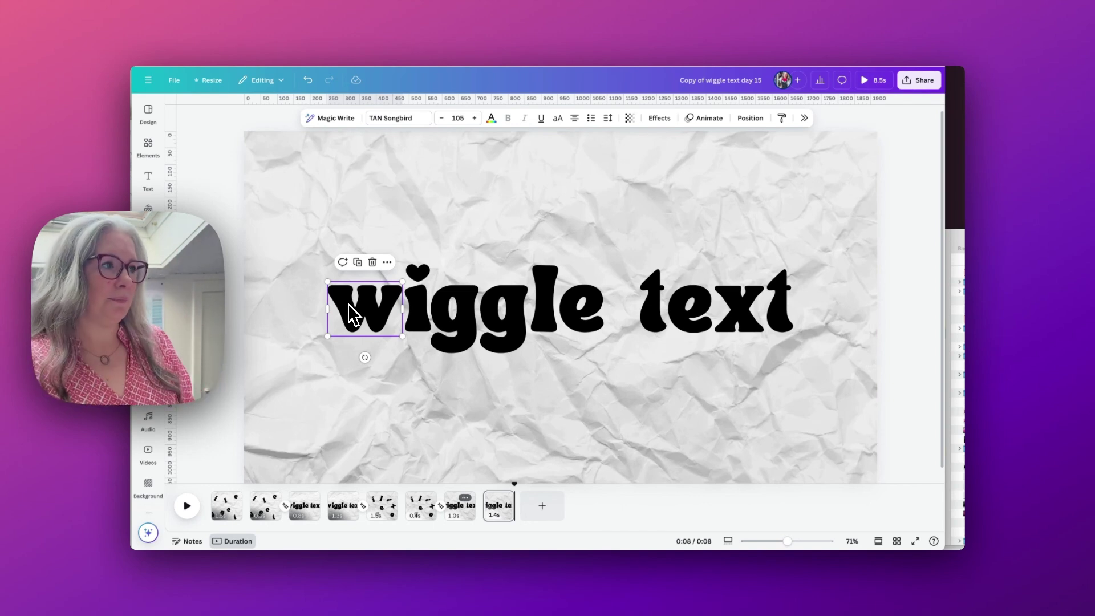
scroll(357, 315, "down", 1)
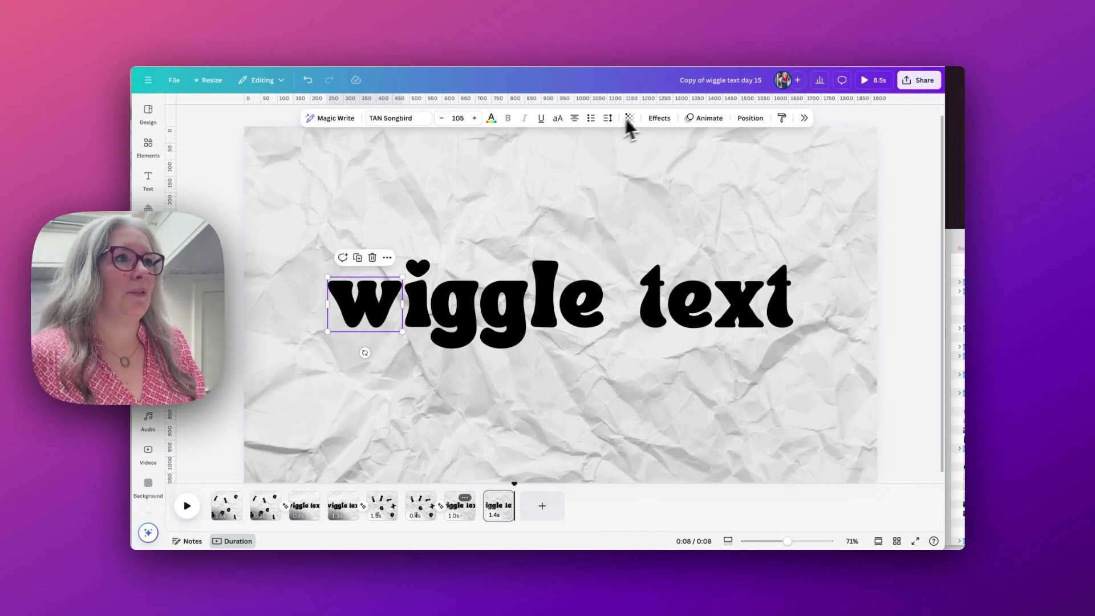
left_click(659, 118)
left_click(361, 295)
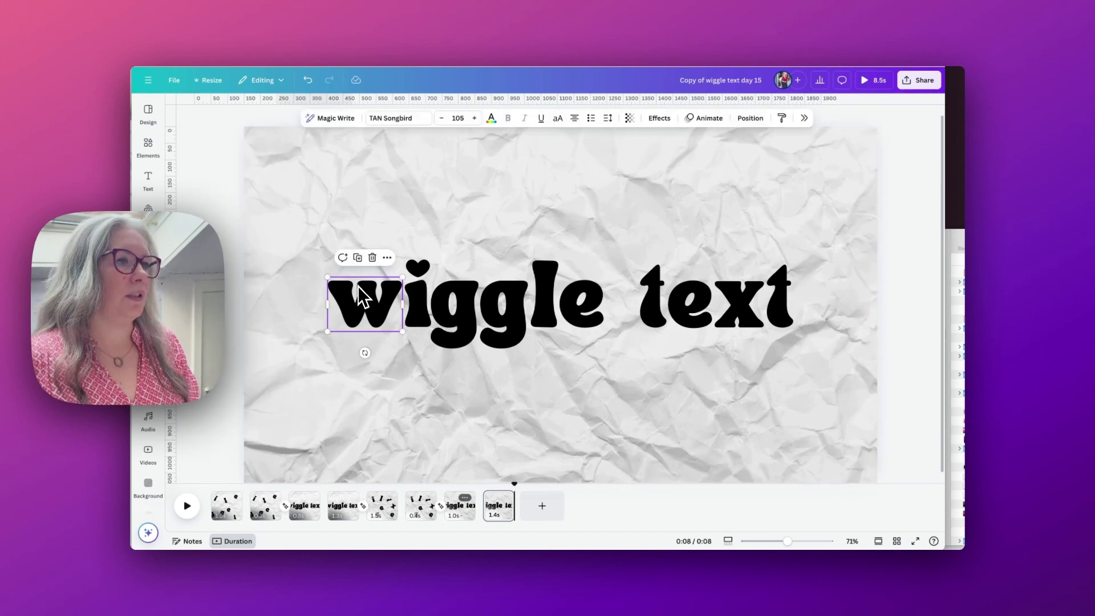
Step: Give the w a custom motion path dropping to the page bottom, Steady style, slightly faster speed
left_click(718, 122)
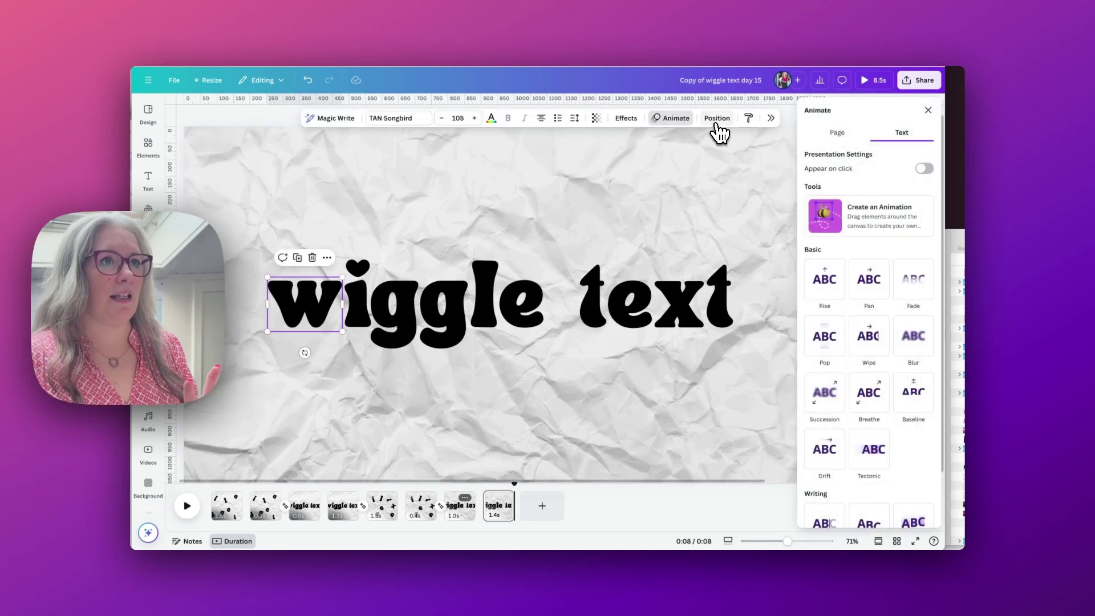
left_click(867, 215)
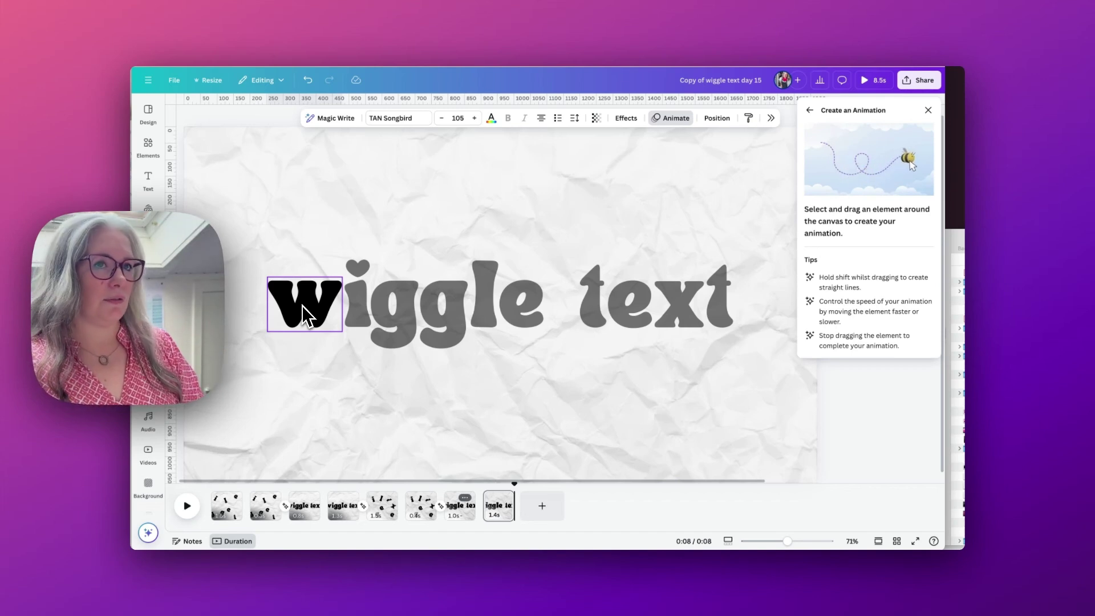
left_click_drag(303, 308, 300, 484)
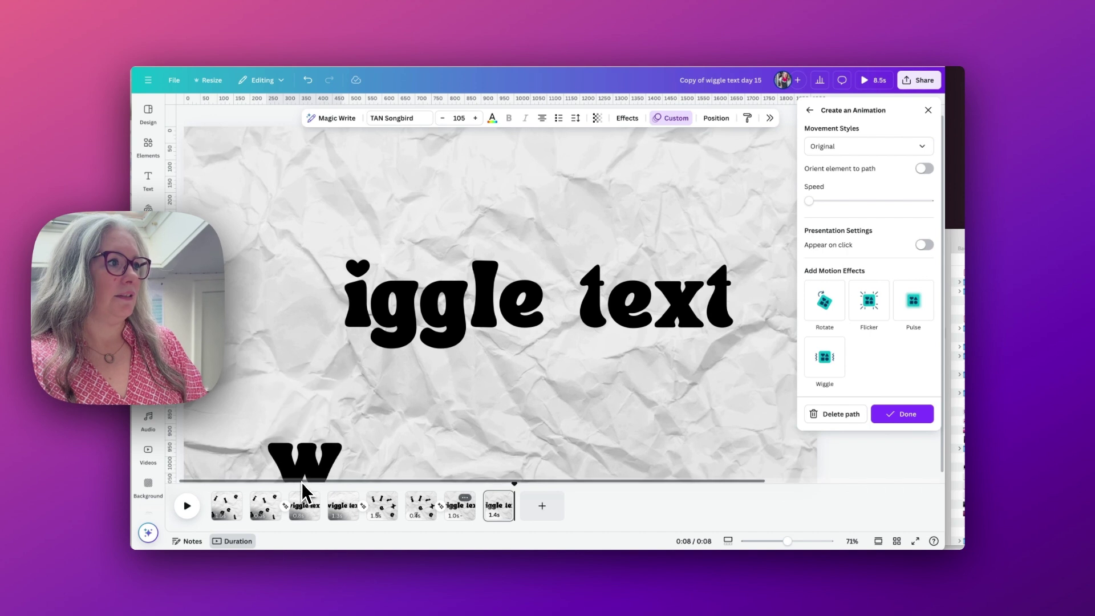
left_click(374, 323)
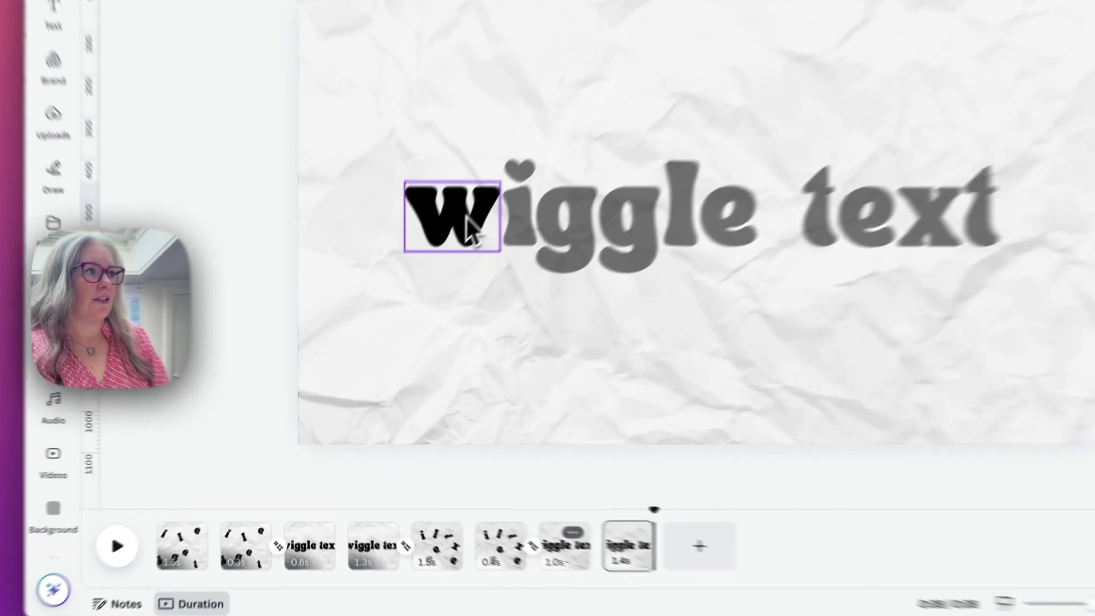
left_click_drag(467, 224, 466, 455)
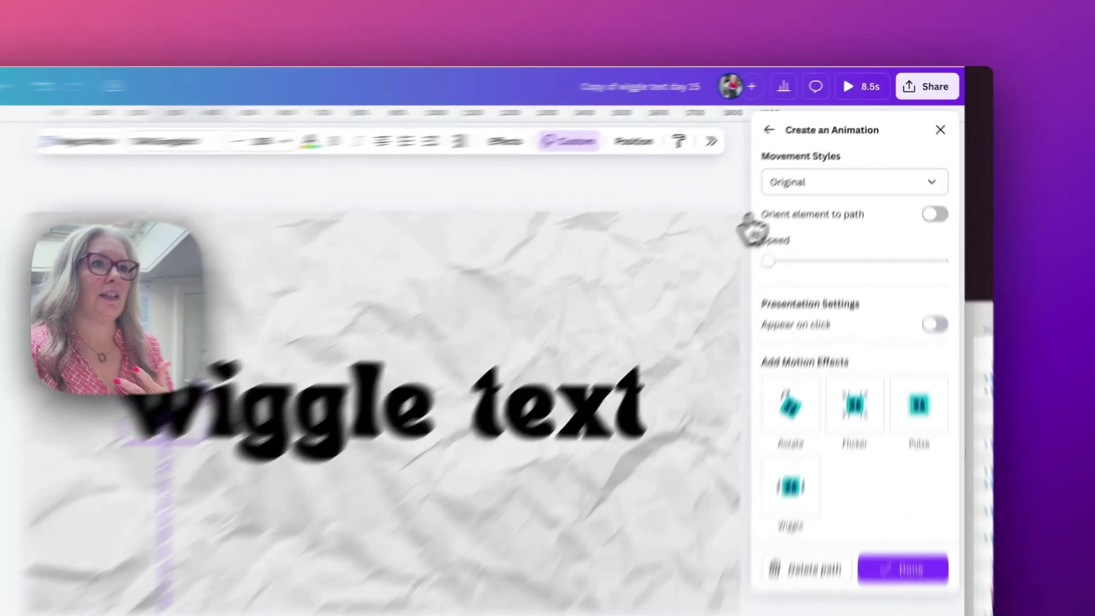
left_click(835, 146)
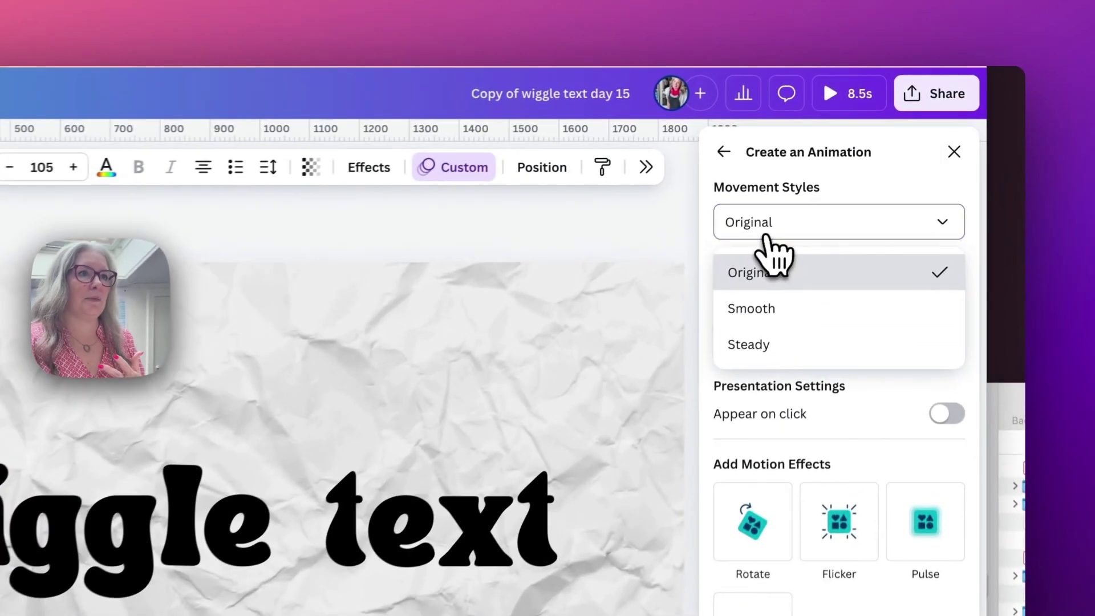
left_click(754, 352)
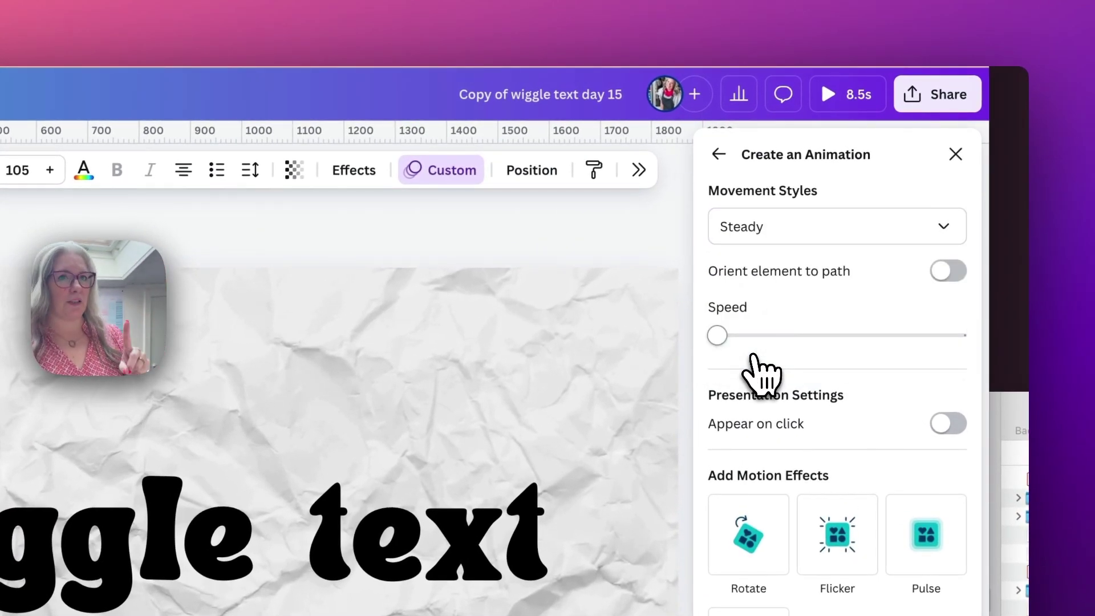
left_click_drag(718, 336, 837, 336)
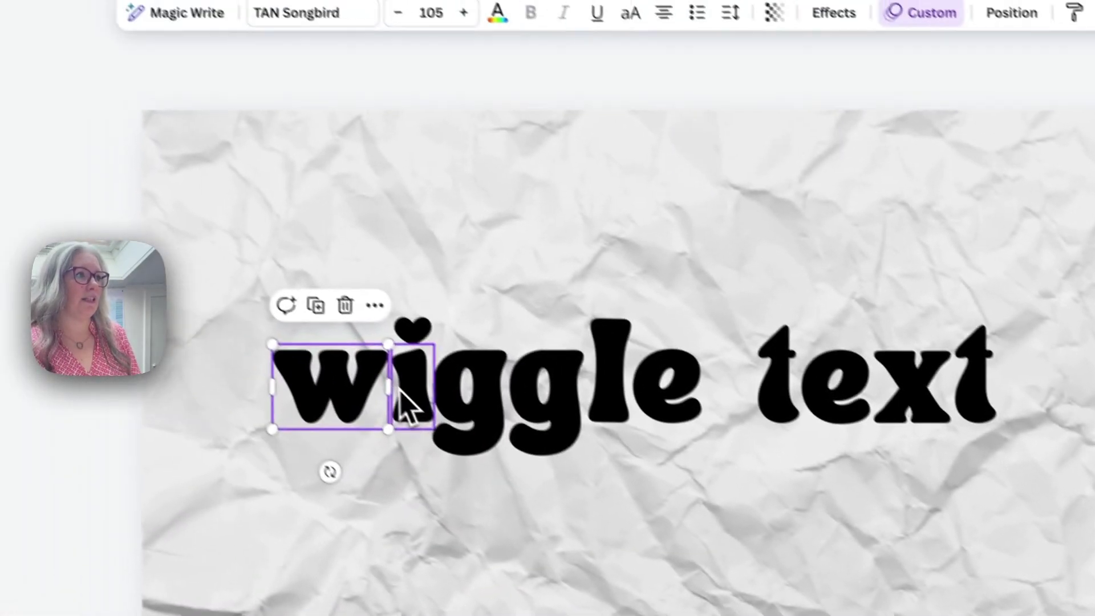
left_click(436, 419)
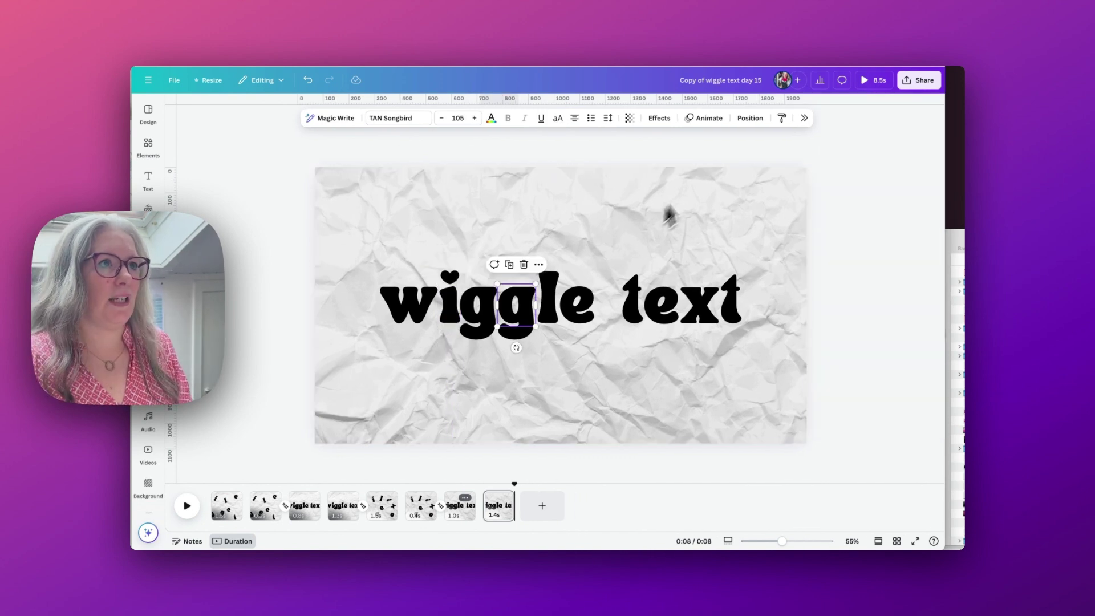
Step: Give the g a custom motion path dropping straight down
left_click(708, 118)
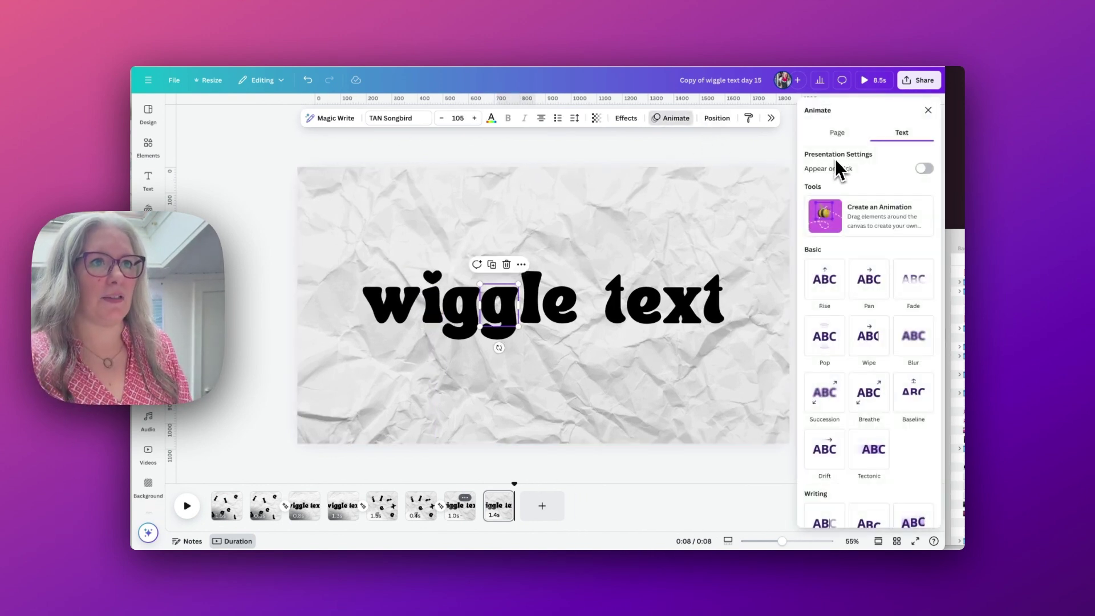
left_click(856, 215)
left_click_drag(509, 313, 502, 440)
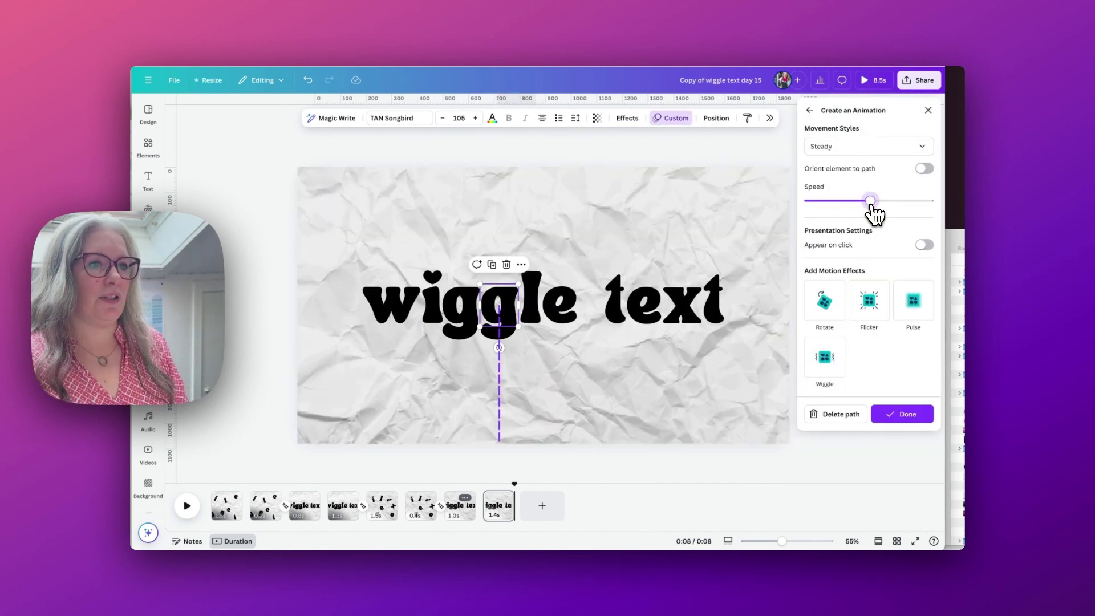
left_click(901, 413)
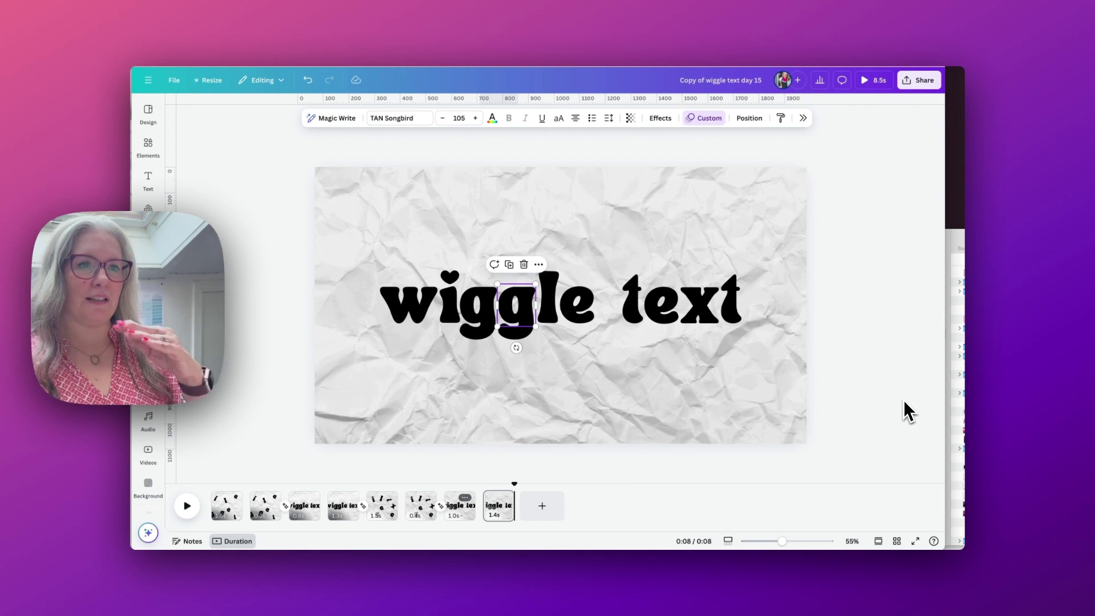
Step: Give the e a custom motion path falling off the bottom of the page
left_click(546, 310)
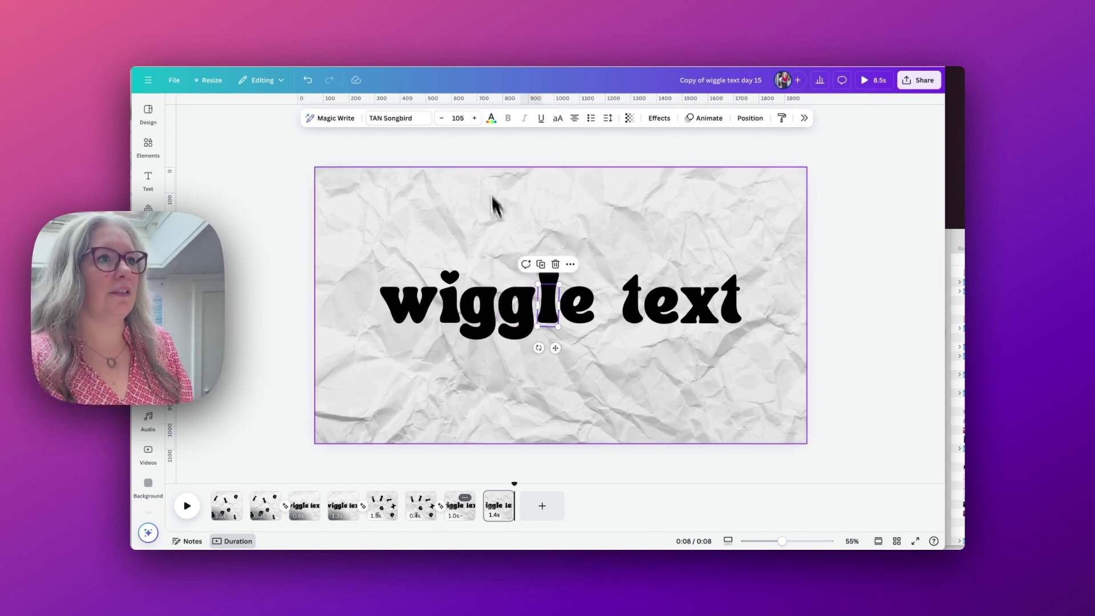
left_click(574, 311)
left_click(708, 118)
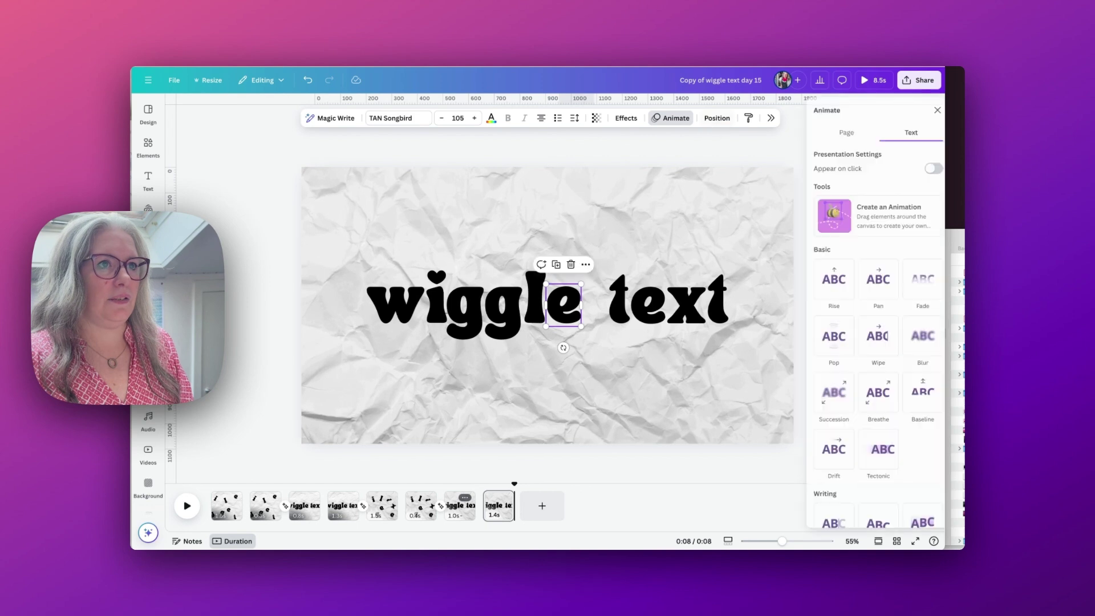
left_click(875, 211)
mouse_move(560, 305)
left_mouse_down()
mouse_move(559, 442)
mouse_move(542, 471)
left_mouse_up()
left_click(578, 339)
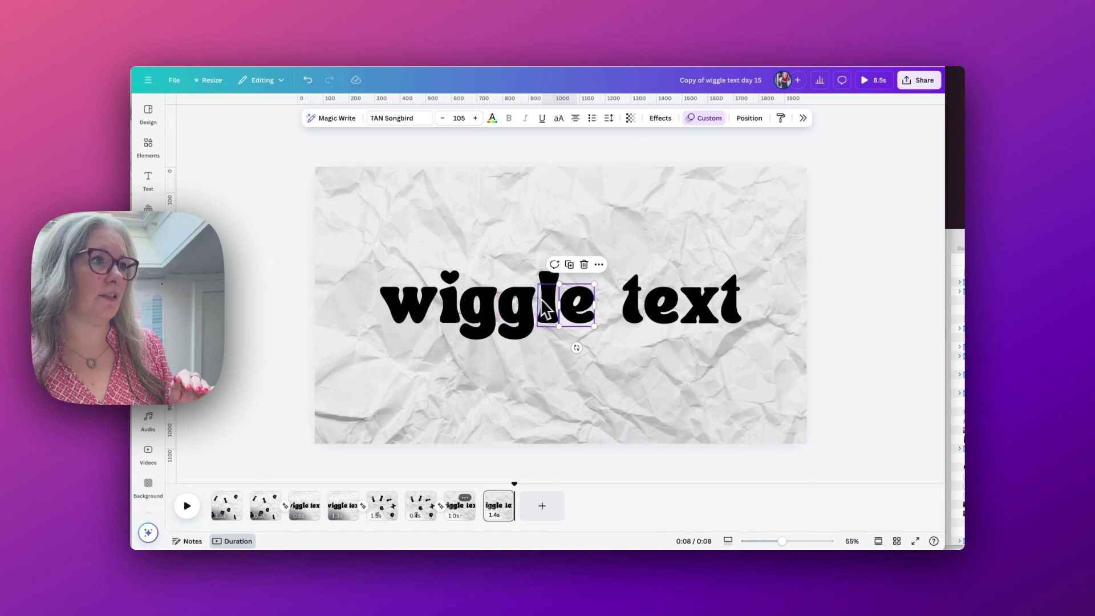
Step: Speed up the l's falling motion path
left_click(546, 308)
left_click(707, 119)
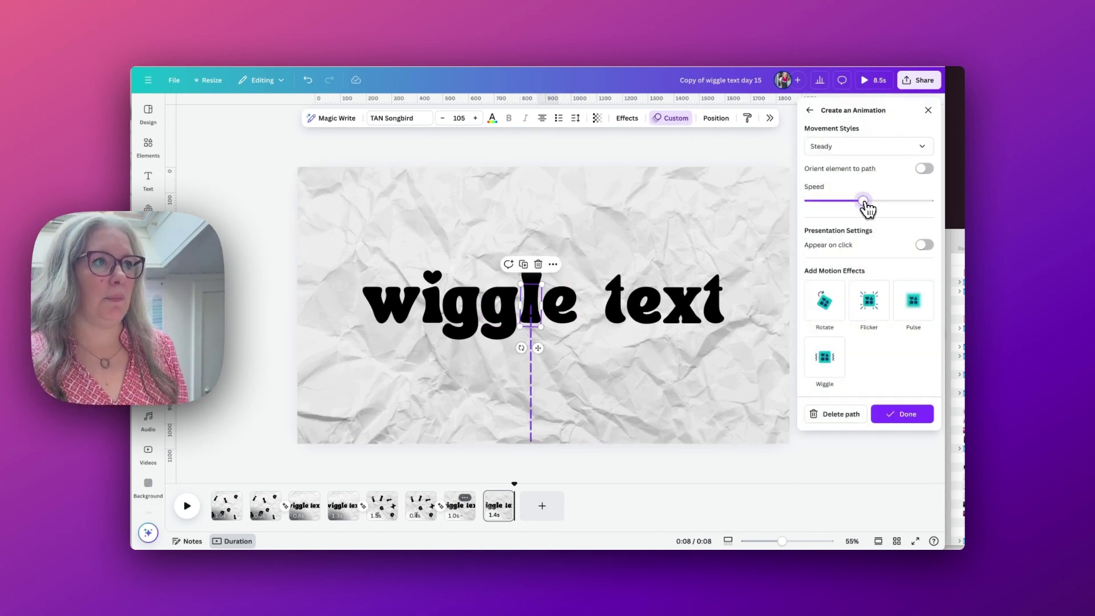
left_click_drag(863, 201, 891, 201)
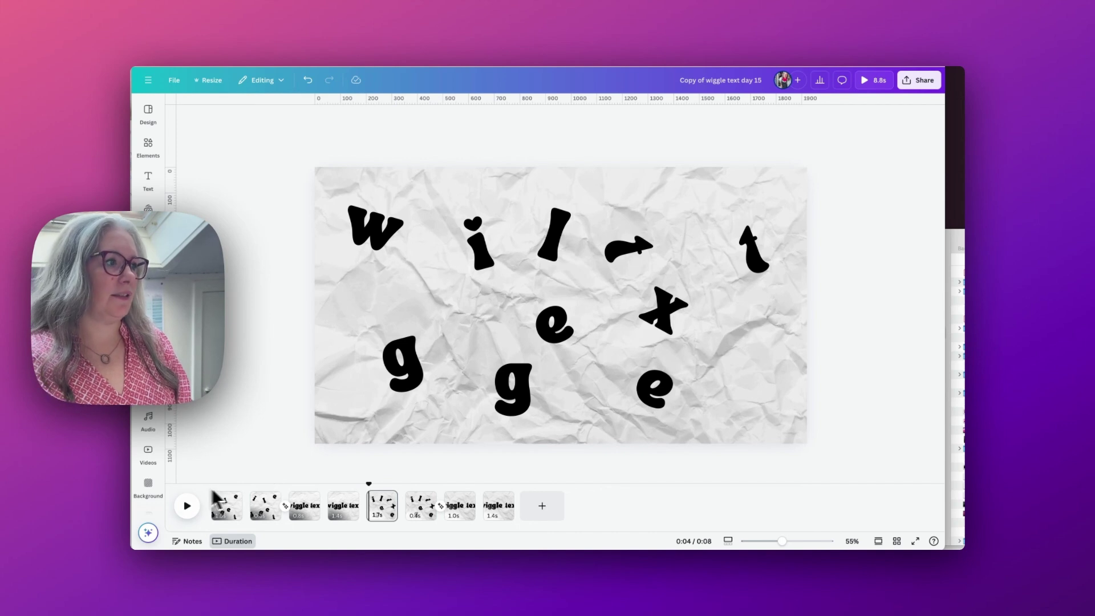
Step: Preview the 8.8s video with the play button
left_click(190, 509)
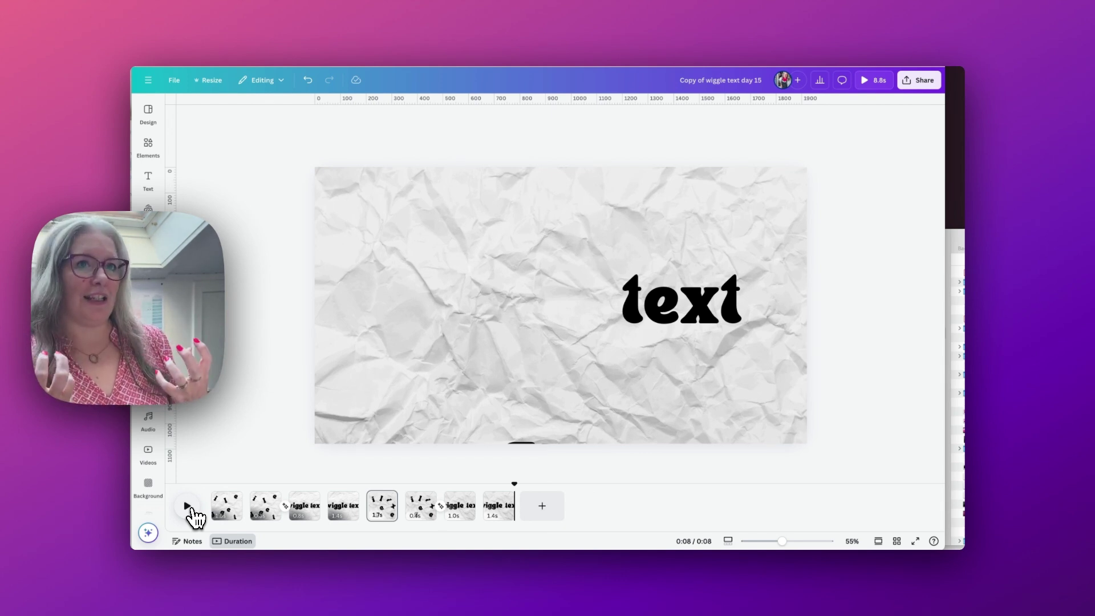
Step: On the last page, give the letters t, e, x, t a Clarify exit animation with slightly higher speed and movement
left_click(495, 504)
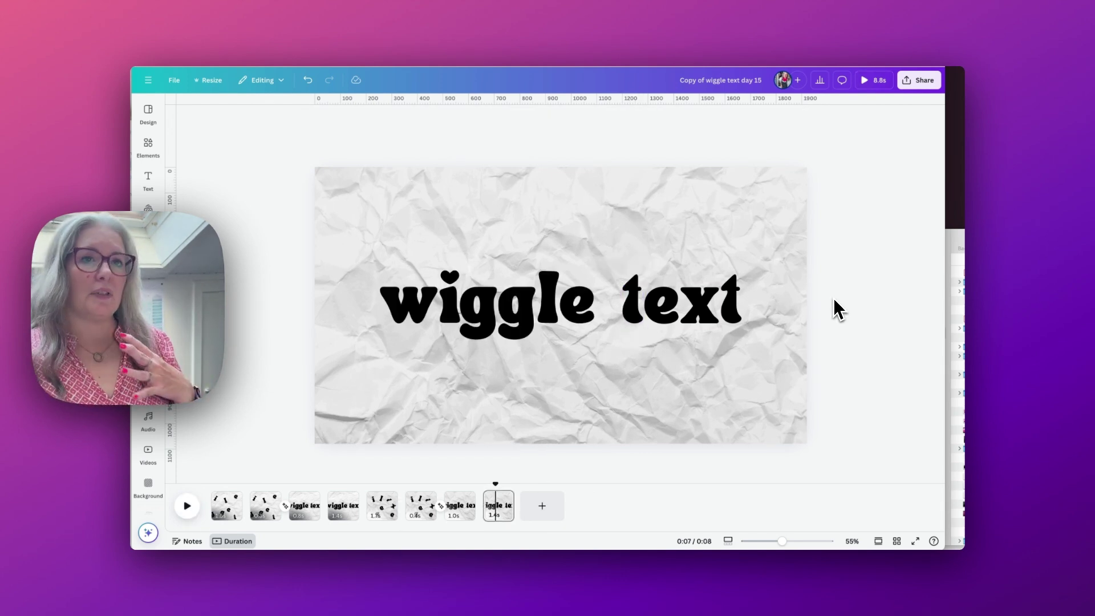
left_click(638, 318)
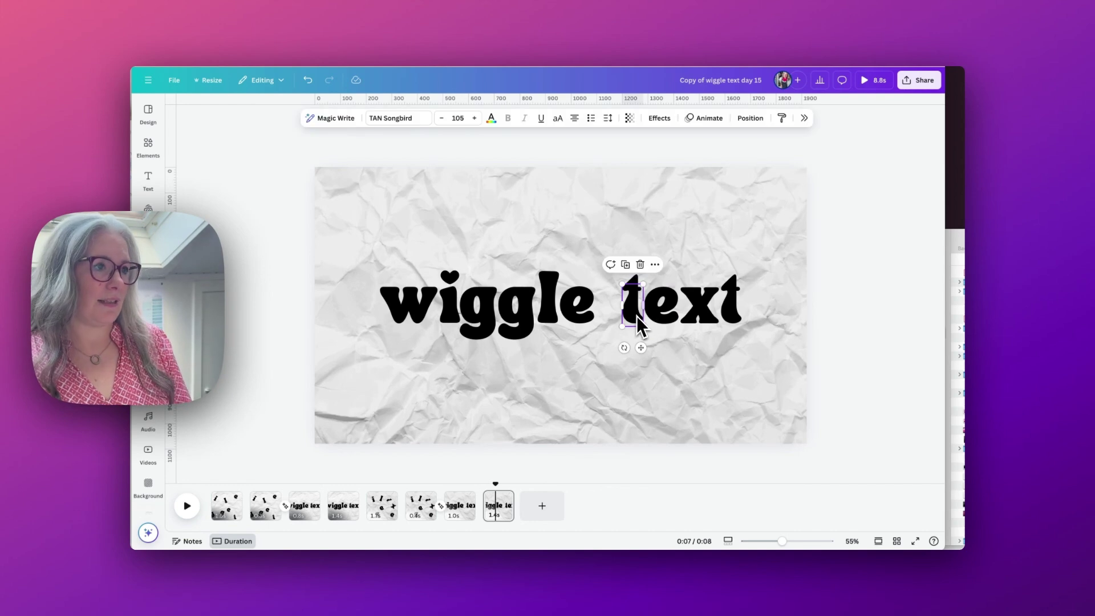
left_click(655, 308, "shift")
left_click(690, 308, "shift")
left_click(724, 305, "shift")
left_click(710, 118)
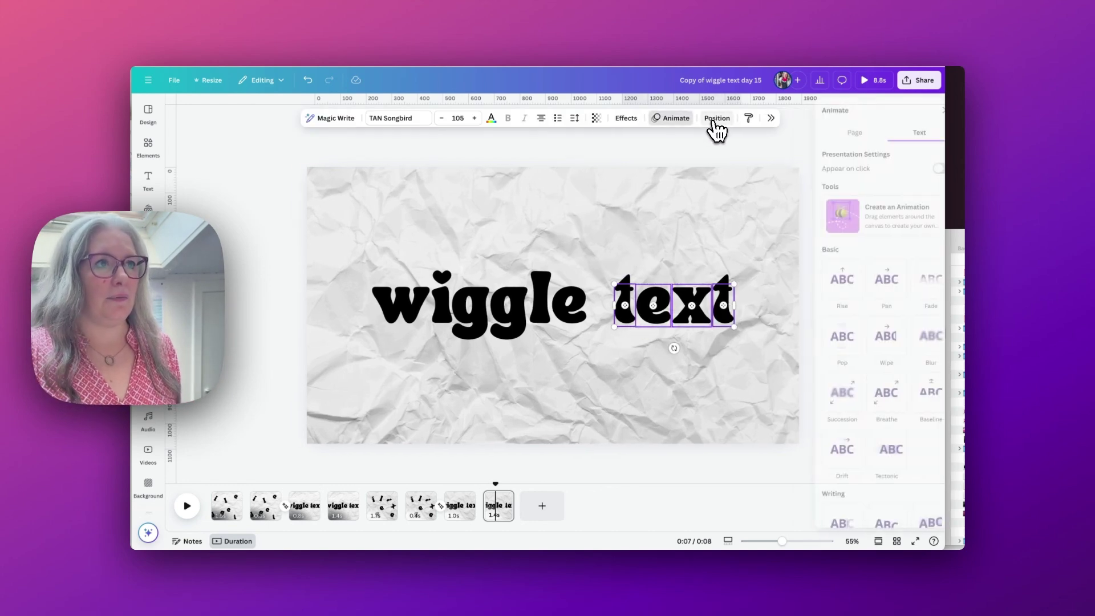
scroll(871, 375, "down", 5)
left_click(869, 369)
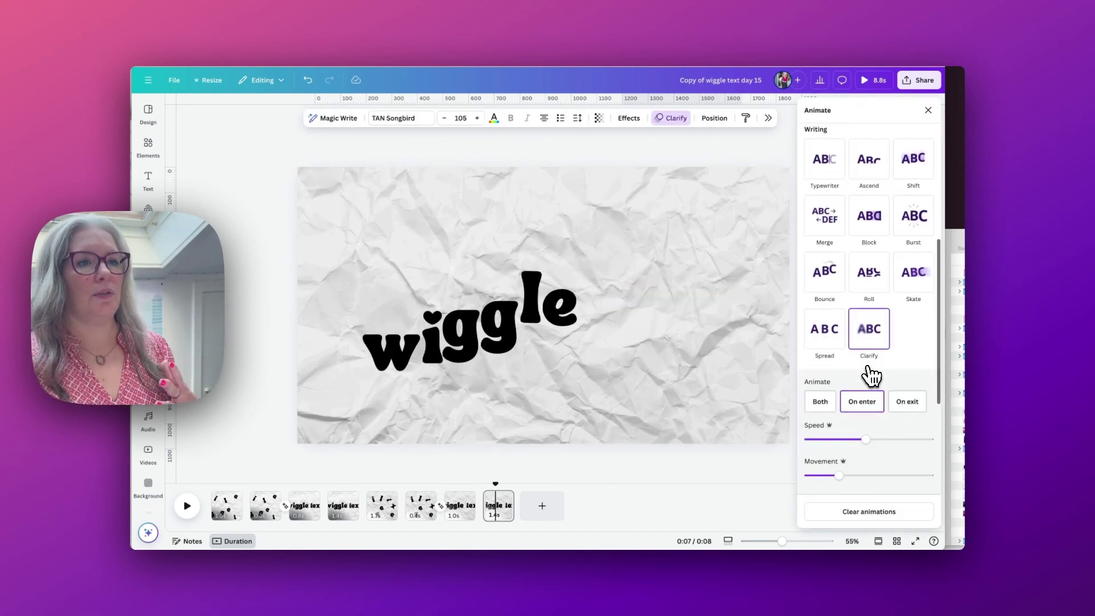
left_click(906, 402)
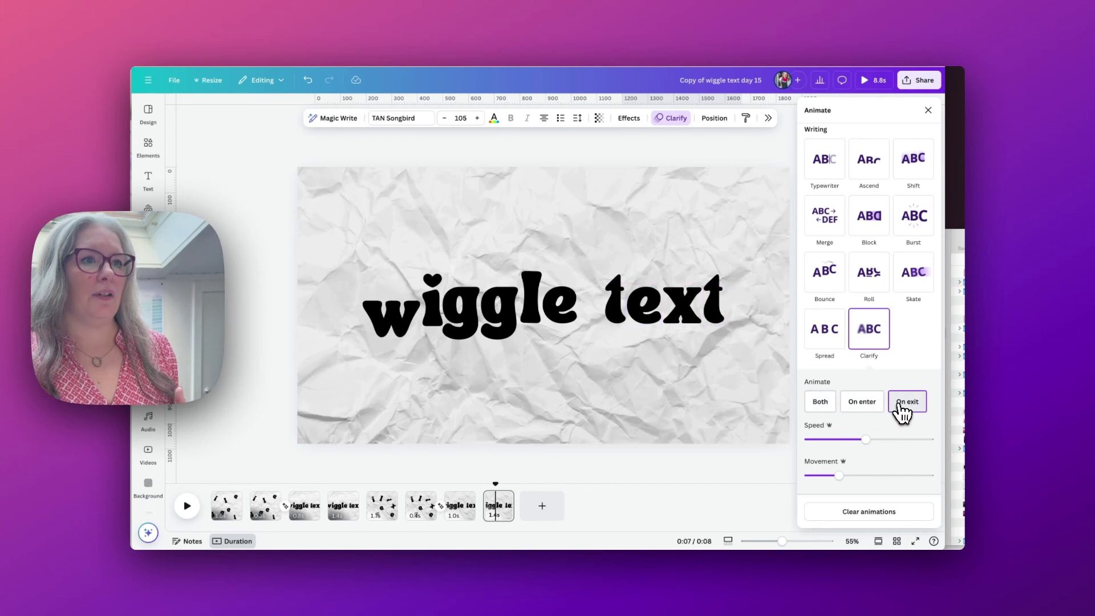
left_click_drag(866, 439, 879, 439)
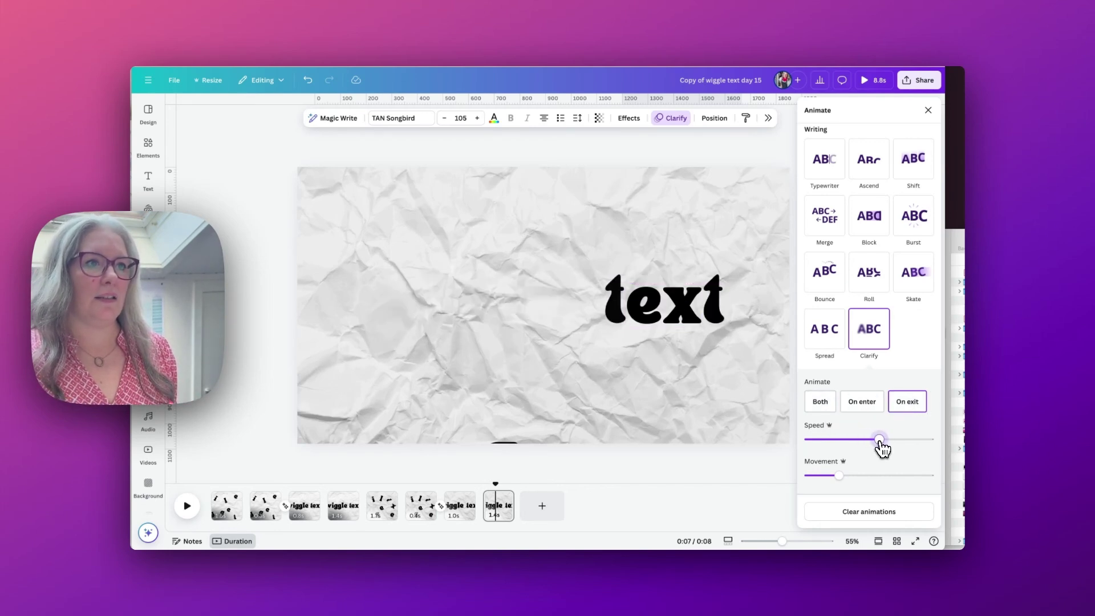
mouse_move(839, 475)
left_mouse_down()
mouse_move(849, 475)
mouse_move(838, 475)
left_mouse_up()
Step: Jump to page 5, the scattered-letters page, in the timeline
left_click(372, 502)
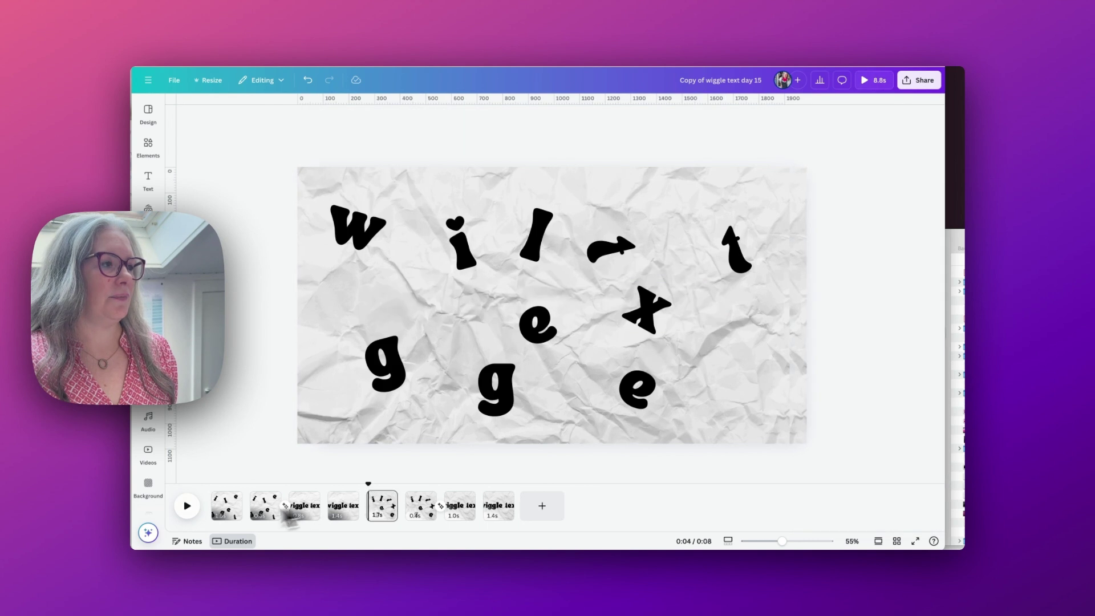